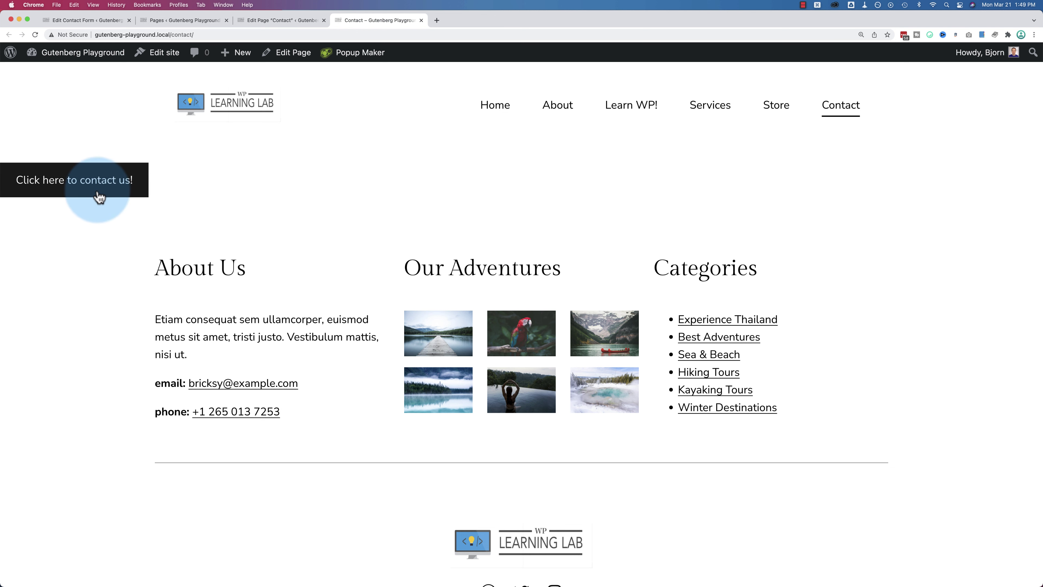
# Click the 'Click here to contact us!' button on the Contact page to preview the contact popup
pyautogui.click(82, 181)
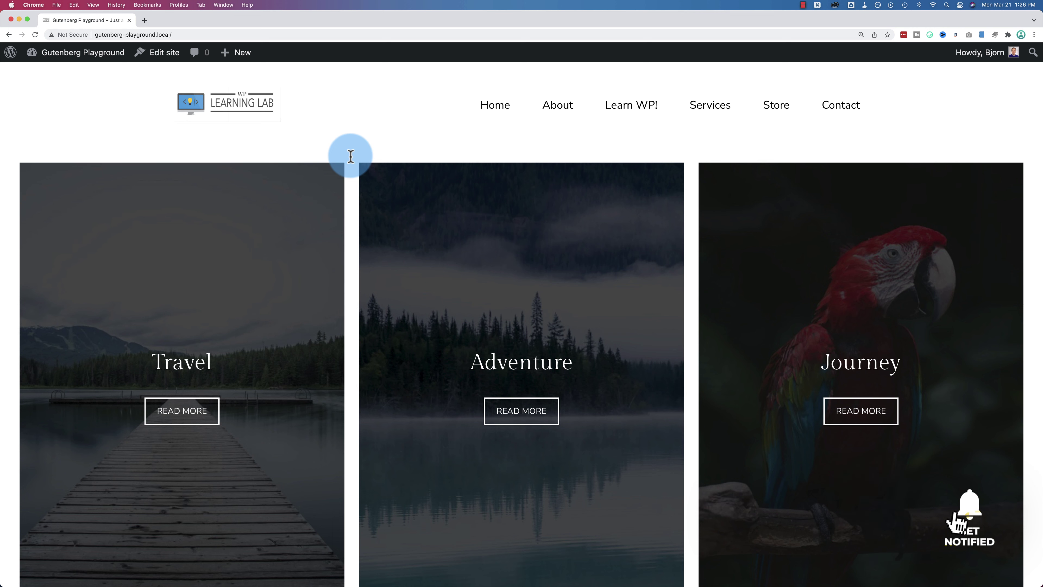
# Install and activate the Contact Form 7 plugin from Plugins > Add New
pyautogui.moveTo(58, 52)
pyautogui.click(46, 70)
pyautogui.moveTo(39, 268)
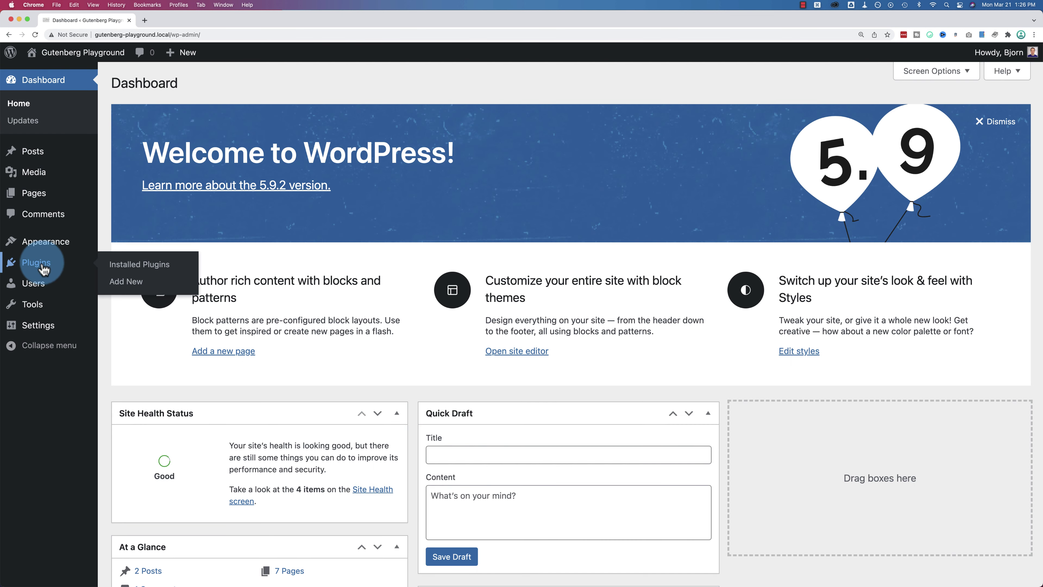
pyautogui.click(126, 286)
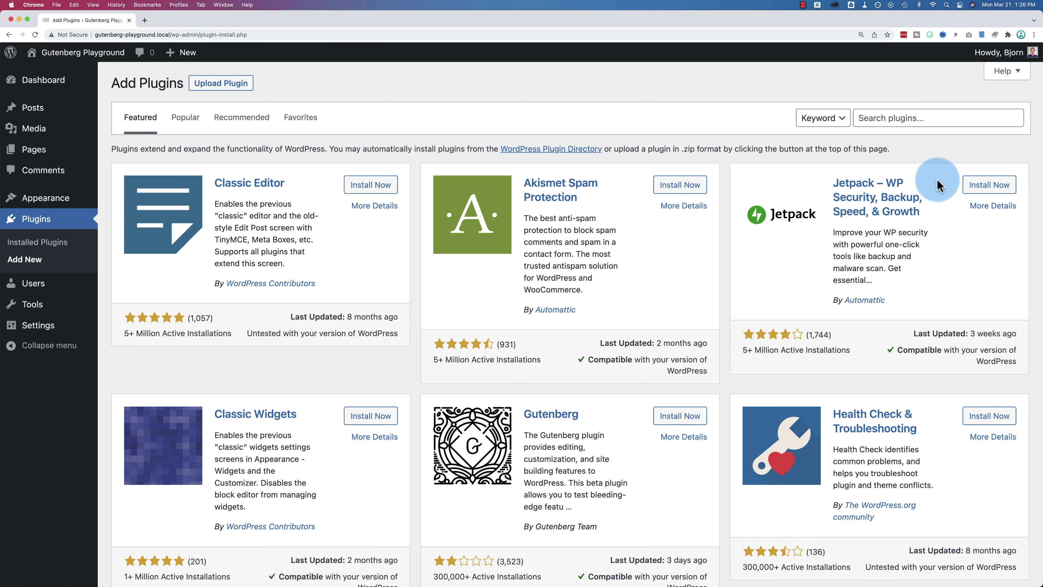
pyautogui.click(885, 119)
pyautogui.write('contact form 7')
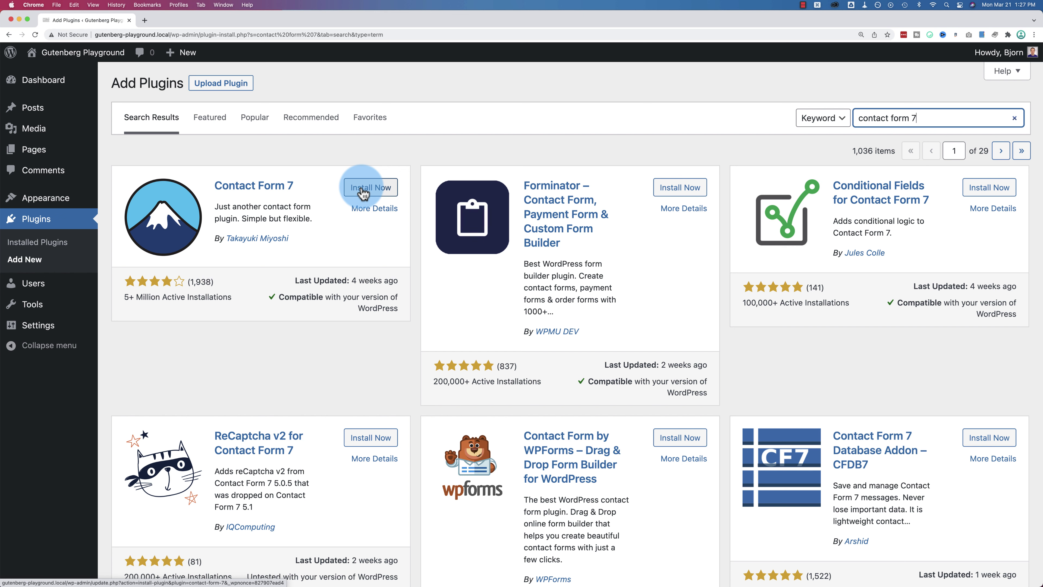
pyautogui.click(363, 189)
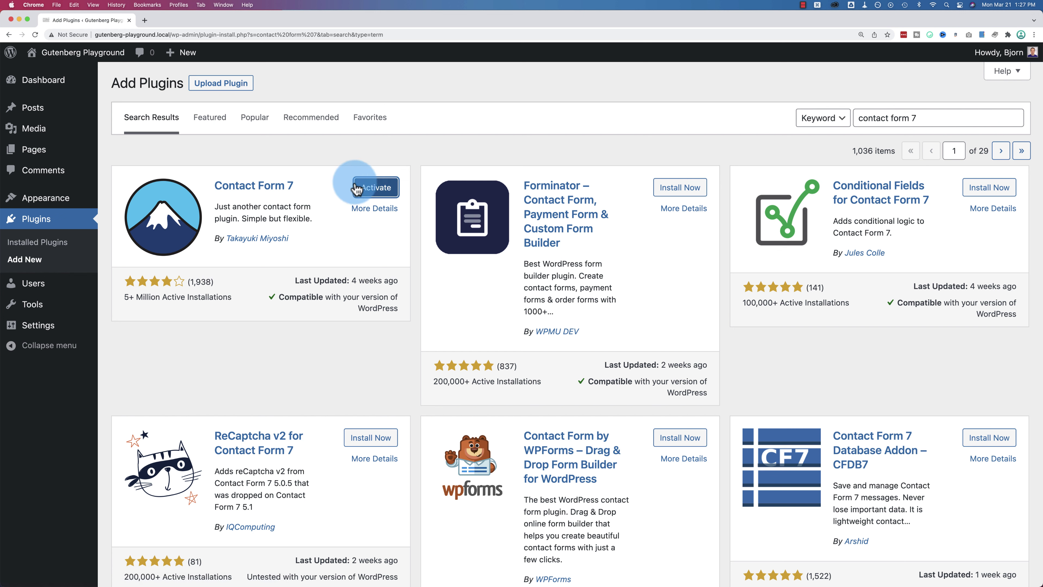
pyautogui.click(377, 191)
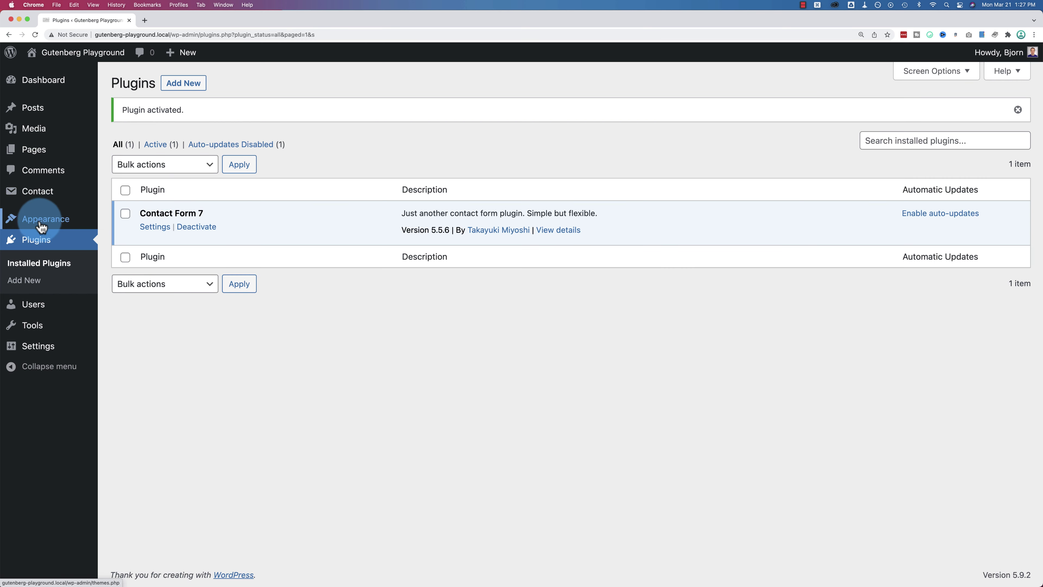
# Install and activate the Popup Maker plugin
pyautogui.click(25, 283)
pyautogui.click(924, 122)
pyautogui.write('pop')
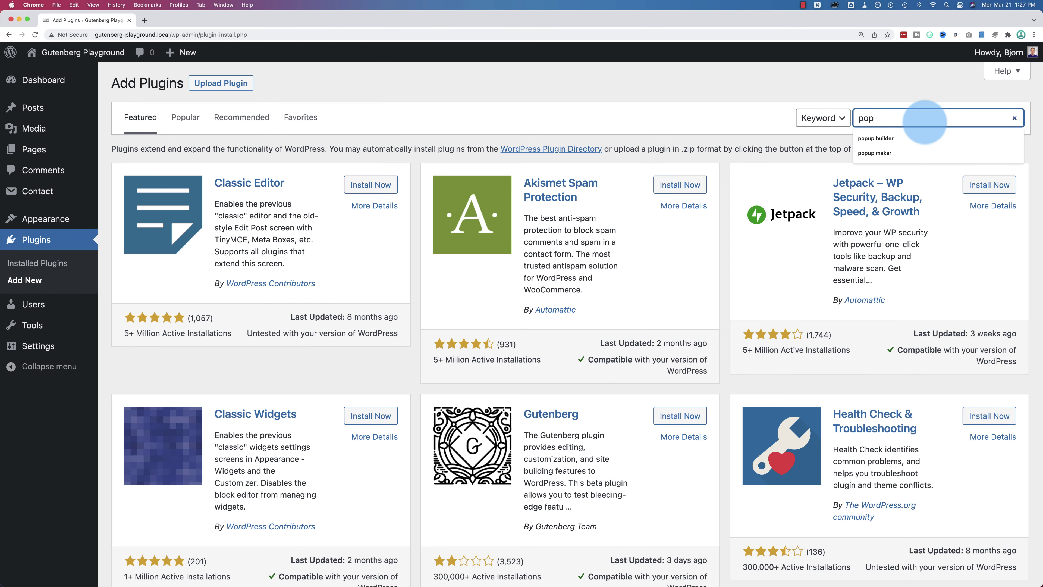
pyautogui.write('up maker')
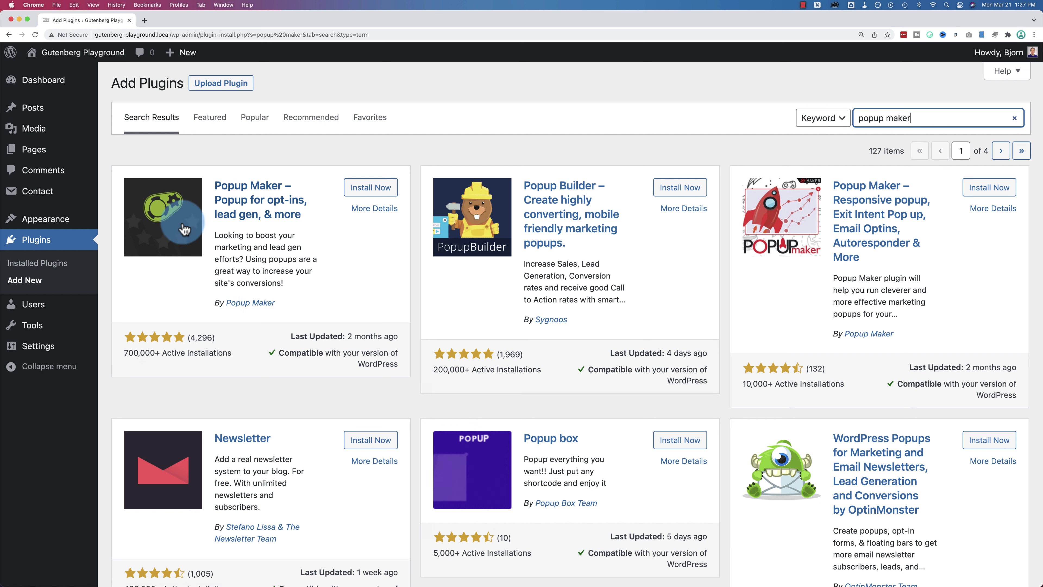
pyautogui.click(365, 192)
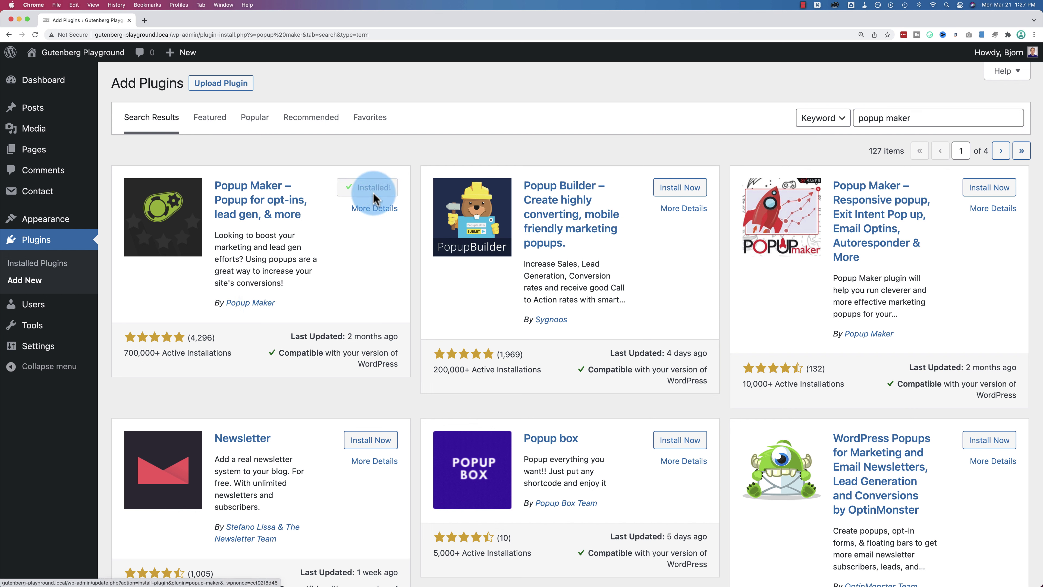
pyautogui.click(394, 196)
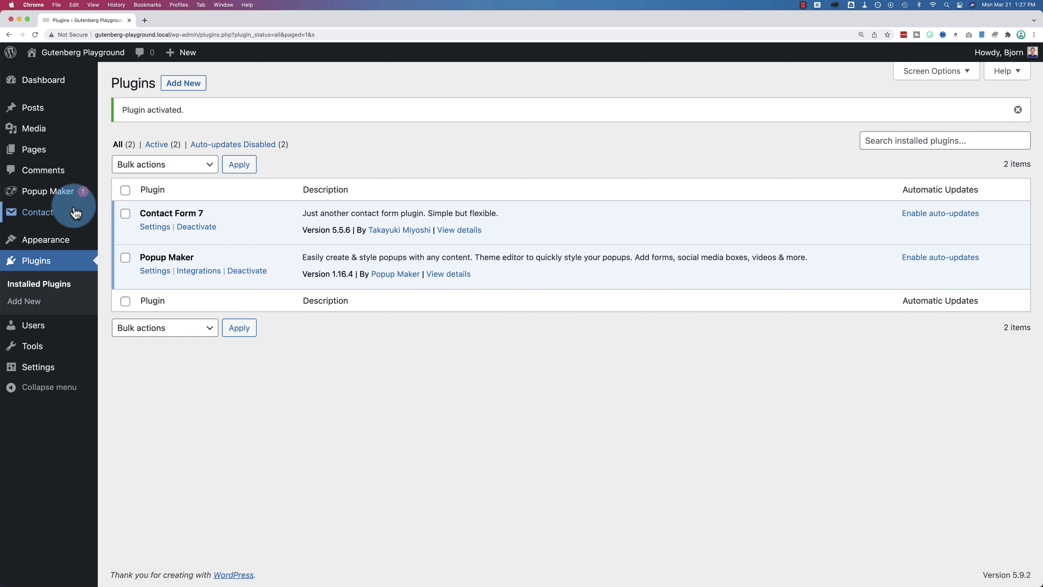
# Open Contact form 1 and look over its Your name and Subject field markup
pyautogui.moveTo(41, 212)
pyautogui.click(121, 218)
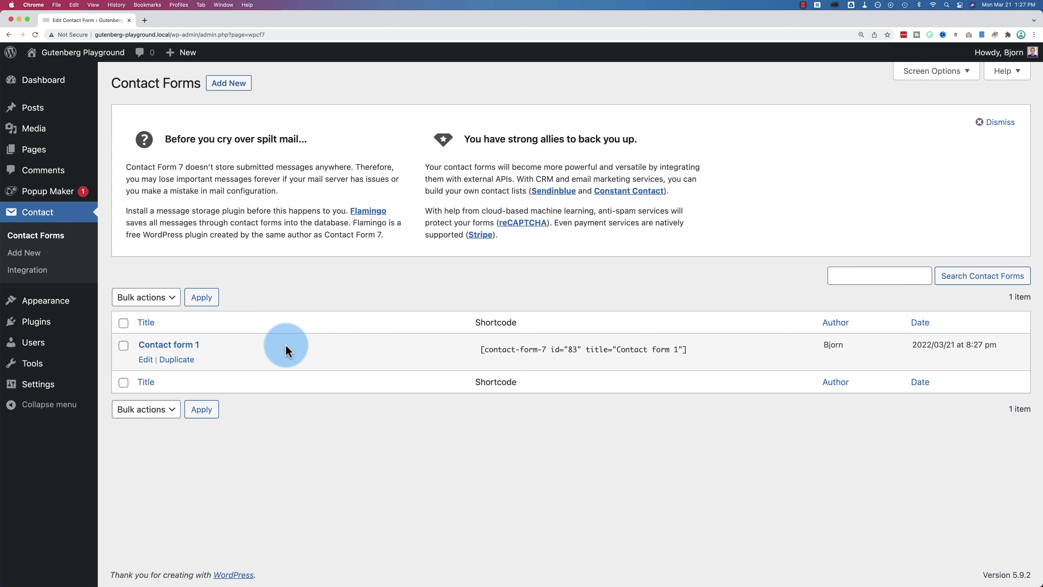
pyautogui.click(145, 360)
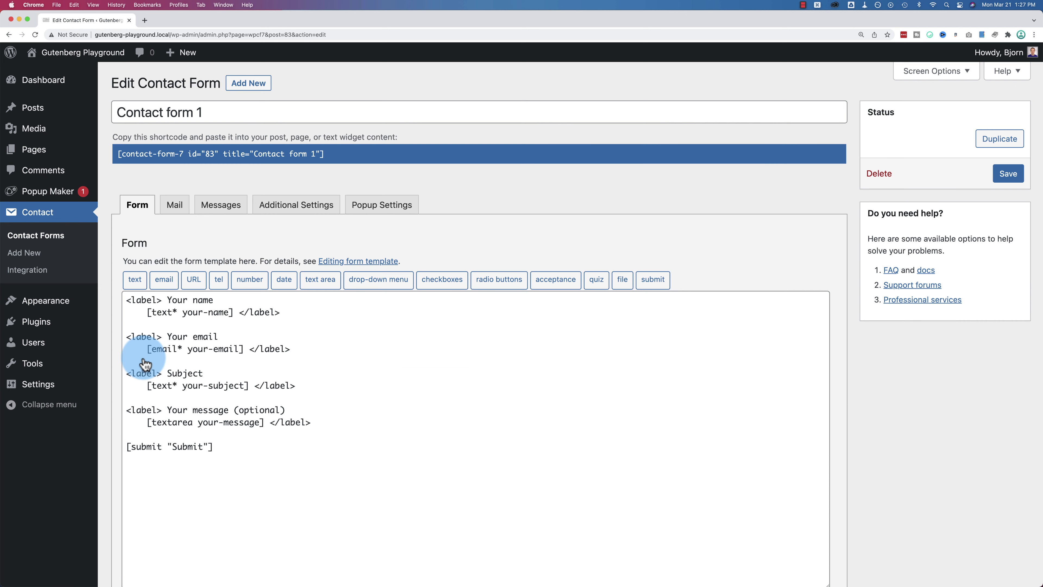
pyautogui.scroll(-3, 245, 327)
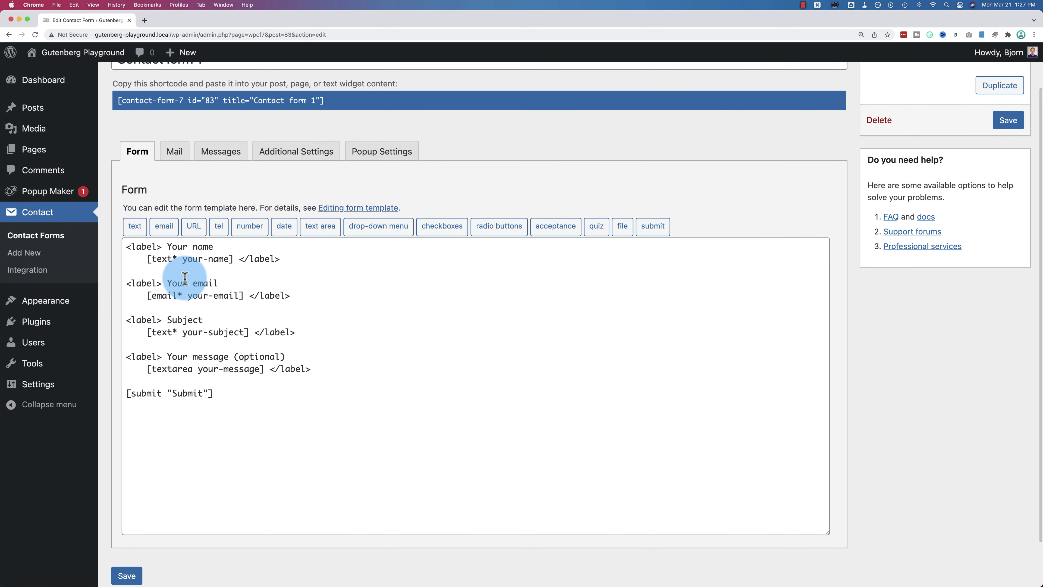
pyautogui.moveTo(128, 247); pyautogui.dragTo(281, 265)
pyautogui.click(232, 259)
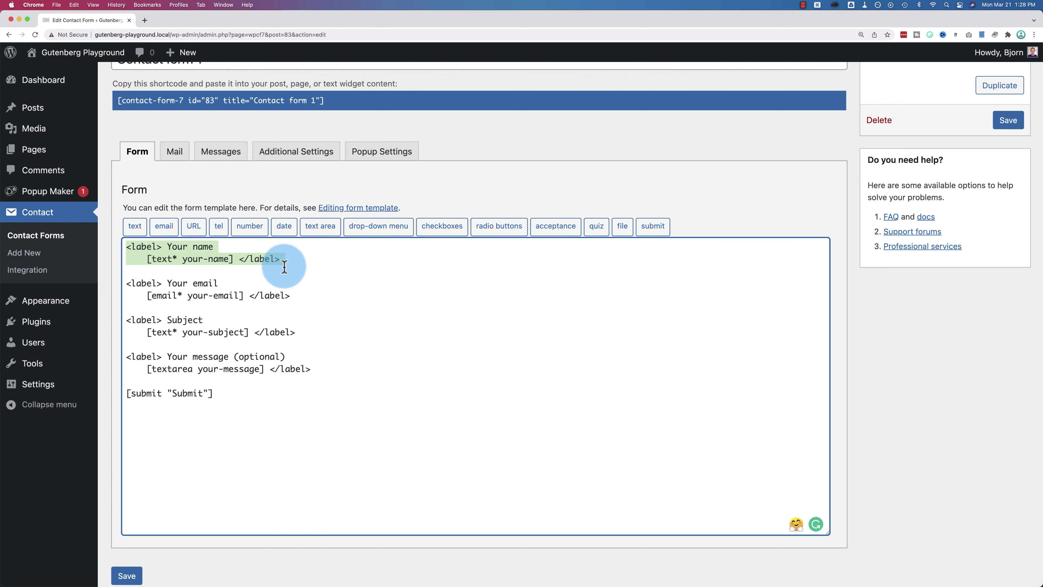
pyautogui.click(284, 266)
pyautogui.moveTo(127, 284); pyautogui.dragTo(287, 294)
pyautogui.scroll(-3, 287, 293)
pyautogui.moveTo(126, 267); pyautogui.dragTo(129, 298)
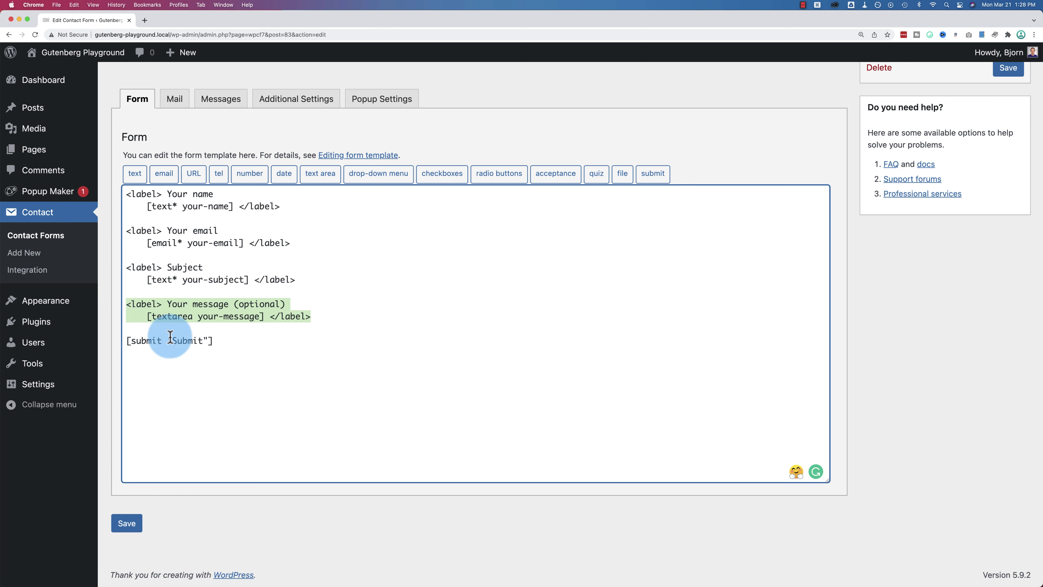
pyautogui.scroll(1, 597, 225)
pyautogui.scroll(3, 598, 226)
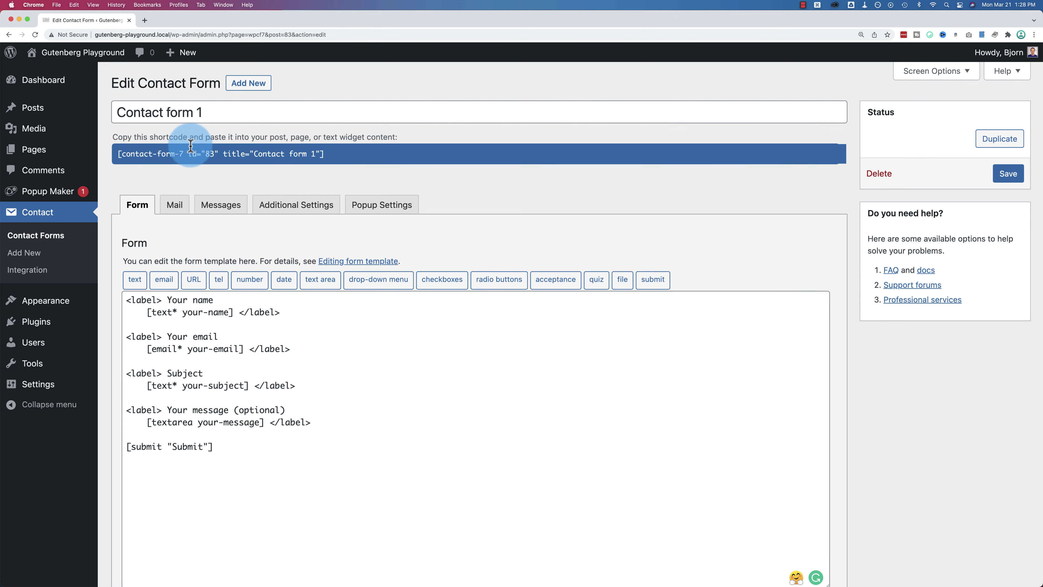
pyautogui.moveTo(118, 154); pyautogui.dragTo(325, 156)
# Copy the Contact form 1 shortcode from the Contact Forms list
pyautogui.click(74, 225)
pyautogui.click(494, 360)
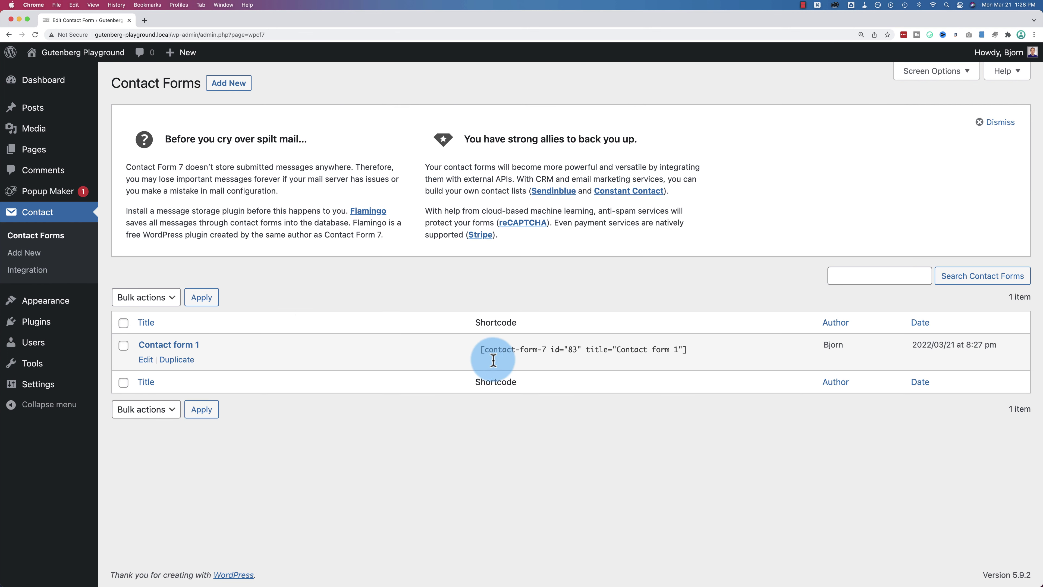
pyautogui.click(677, 350)
pyautogui.moveTo(603, 343); pyautogui.dragTo(698, 349)
pyautogui.rightClick(664, 348)
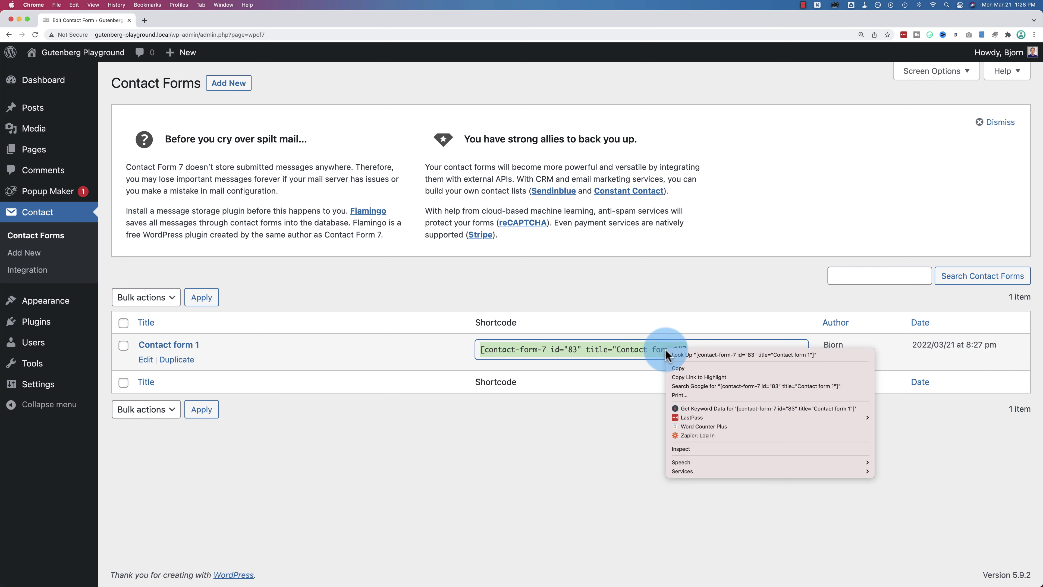
pyautogui.click(675, 368)
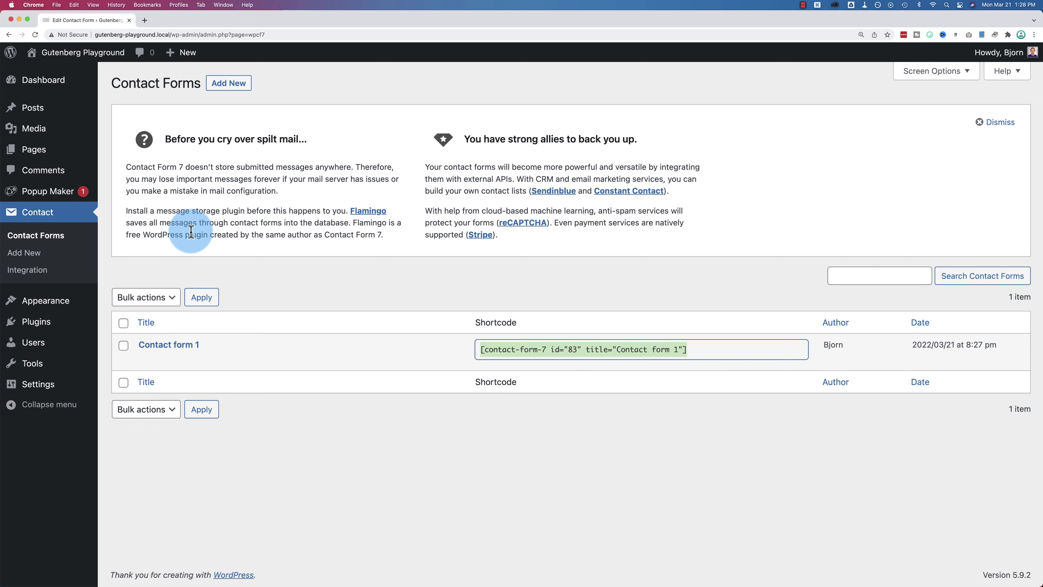
# Move all three example popups to the Trash with a bulk action
pyautogui.click(71, 195)
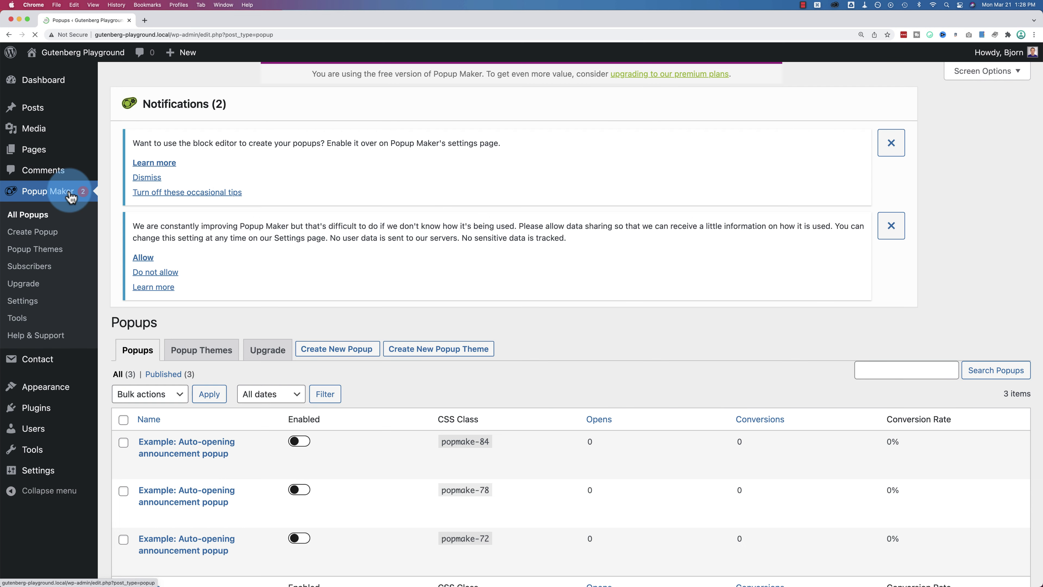
pyautogui.scroll(-1, 344, 215)
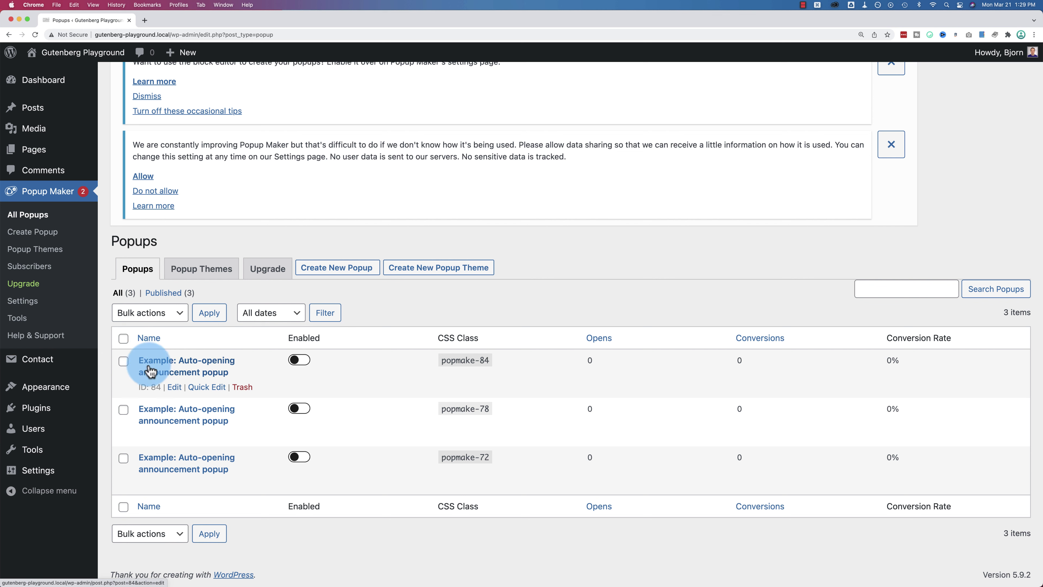
pyautogui.click(124, 339)
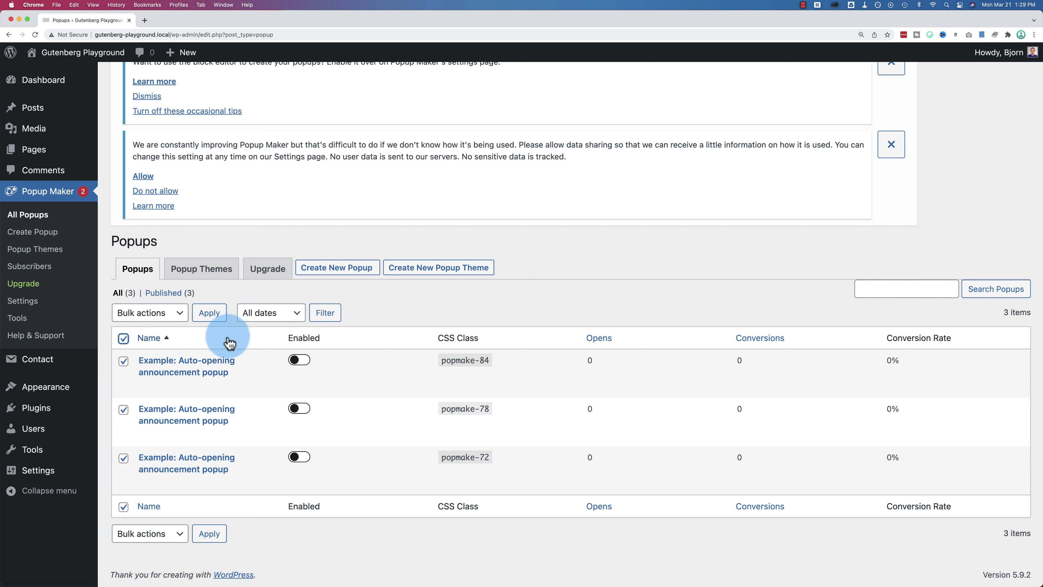
pyautogui.click(181, 319)
pyautogui.click(163, 343)
pyautogui.click(208, 325)
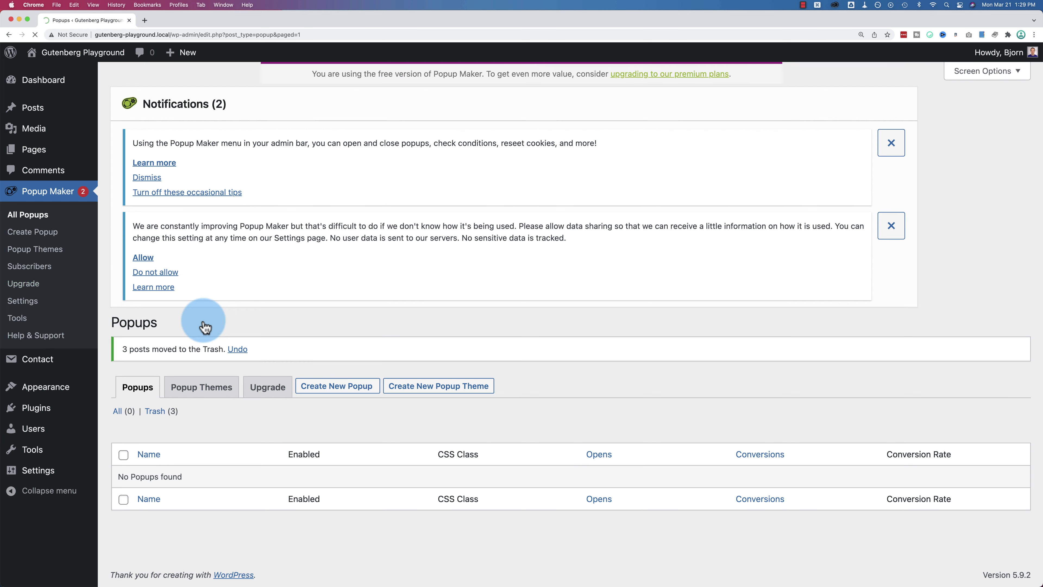
# Permanently delete the three trashed popups from the Trash view
pyautogui.click(157, 413)
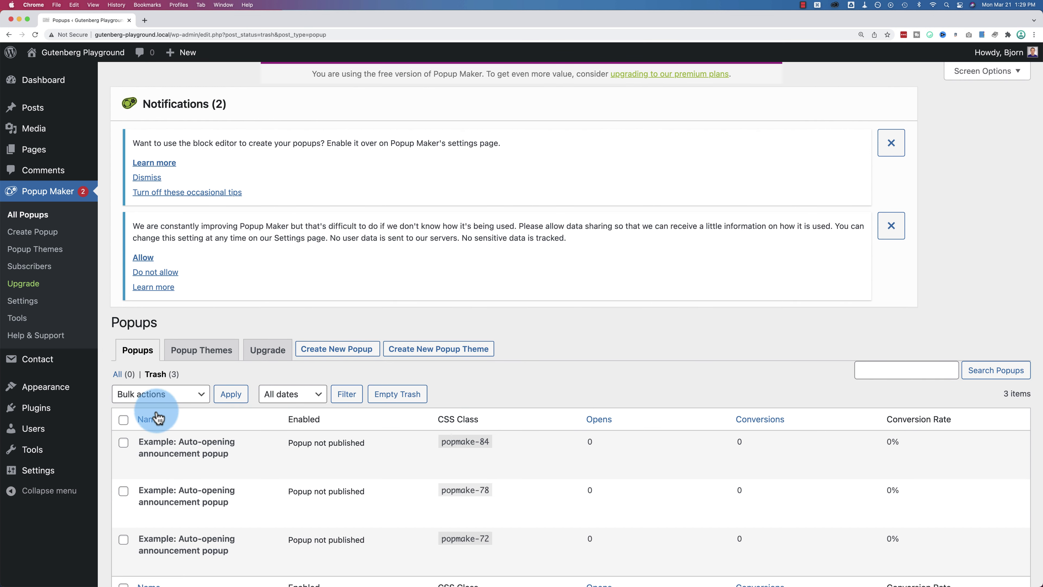
pyautogui.scroll(-3, 205, 398)
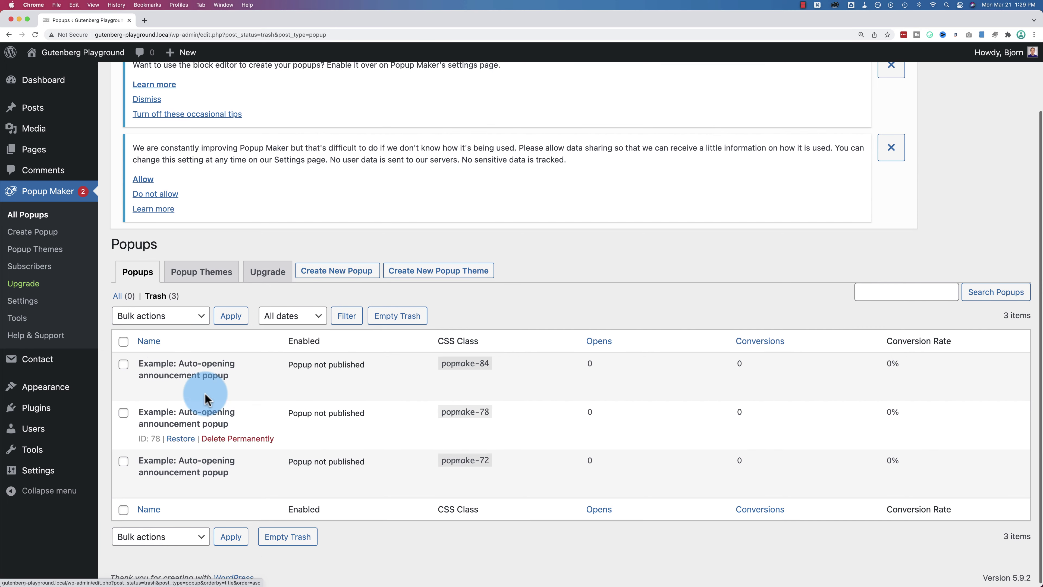
pyautogui.click(123, 341)
pyautogui.click(164, 316)
pyautogui.click(166, 343)
pyautogui.click(231, 320)
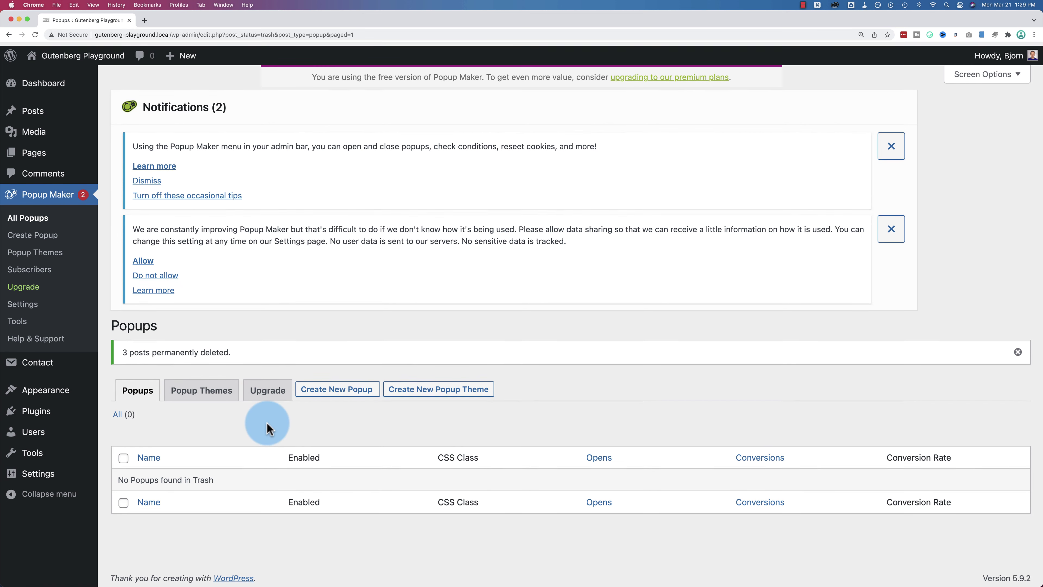
# Create a new popup named 'Contact Form Popup'
pyautogui.click(338, 386)
pyautogui.click(179, 361)
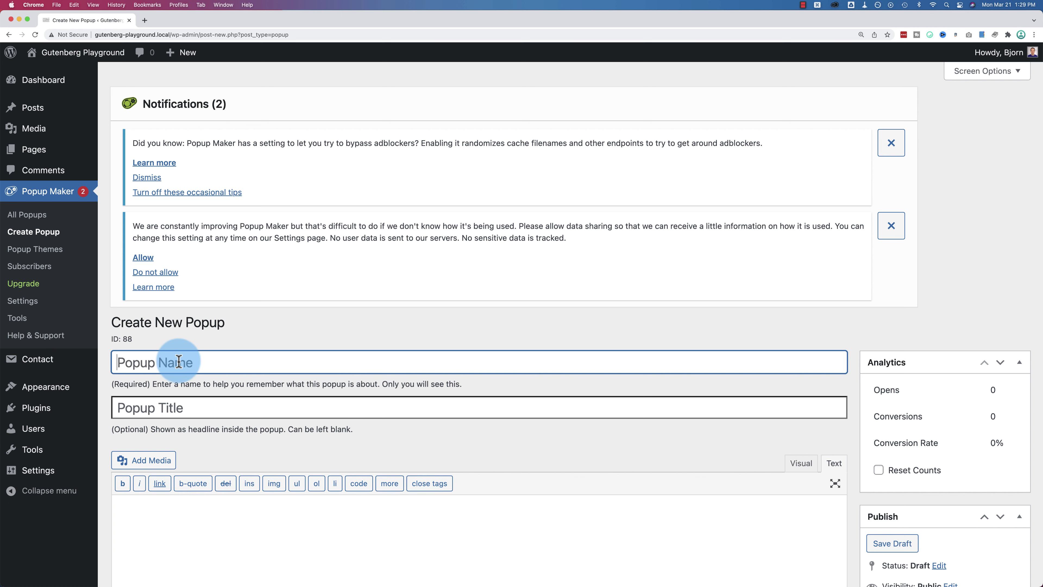
pyautogui.write('Contact Form Popup')
pyautogui.scroll(-5, 231, 337)
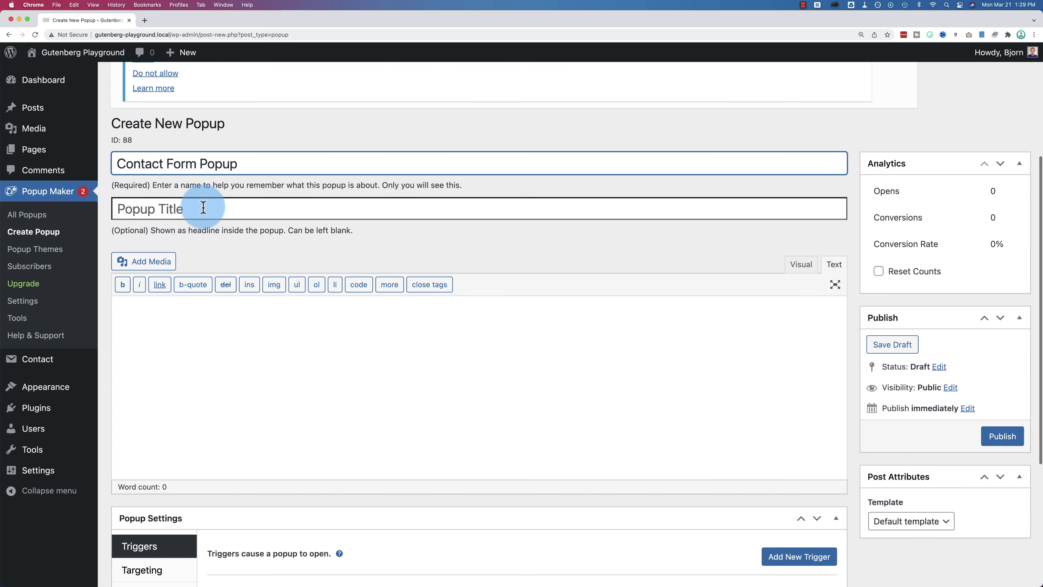
pyautogui.moveTo(242, 164); pyautogui.dragTo(112, 163)
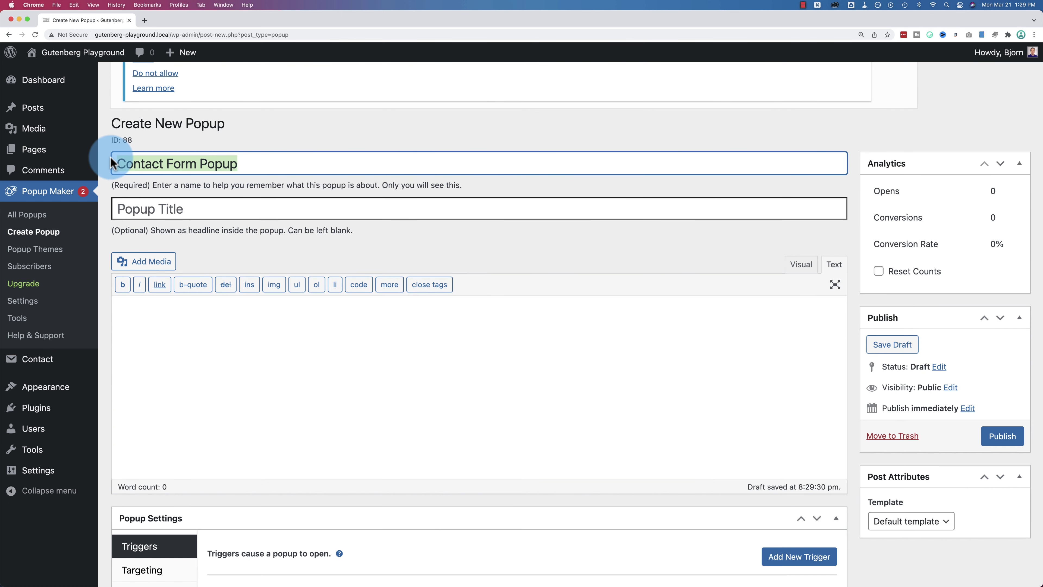
# Set the headline 'Drop us a line!' and paste the Contact form 1 shortcode as content
pyautogui.click(130, 210)
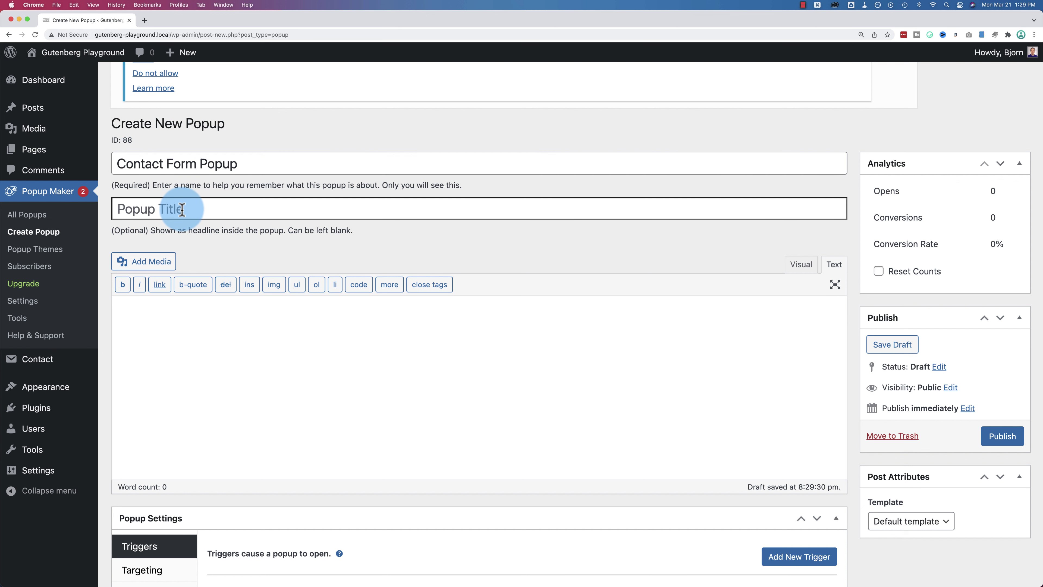
pyautogui.write('Drop us a line!')
pyautogui.click(224, 319)
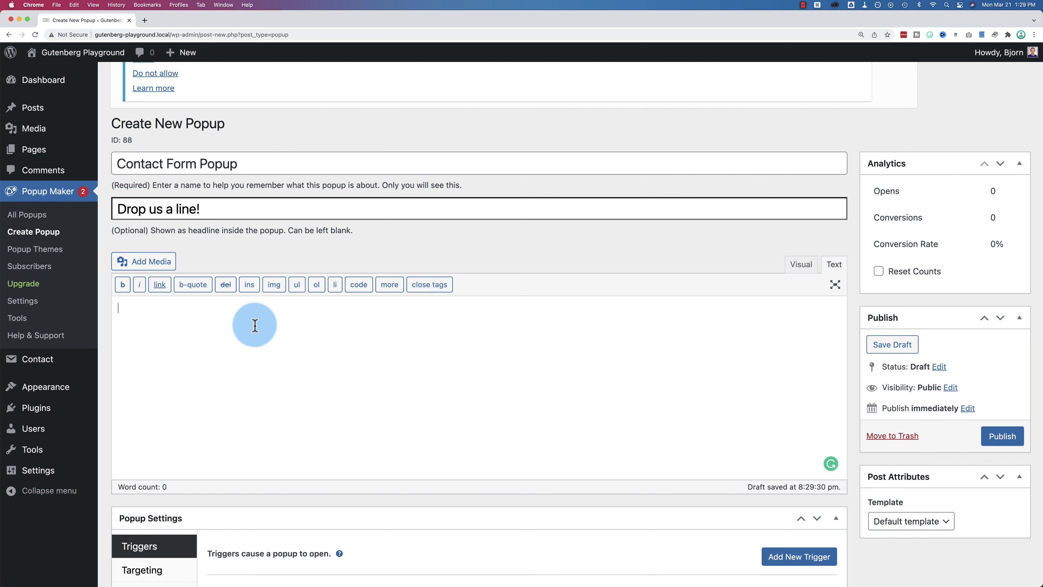
pyautogui.press('super+v')
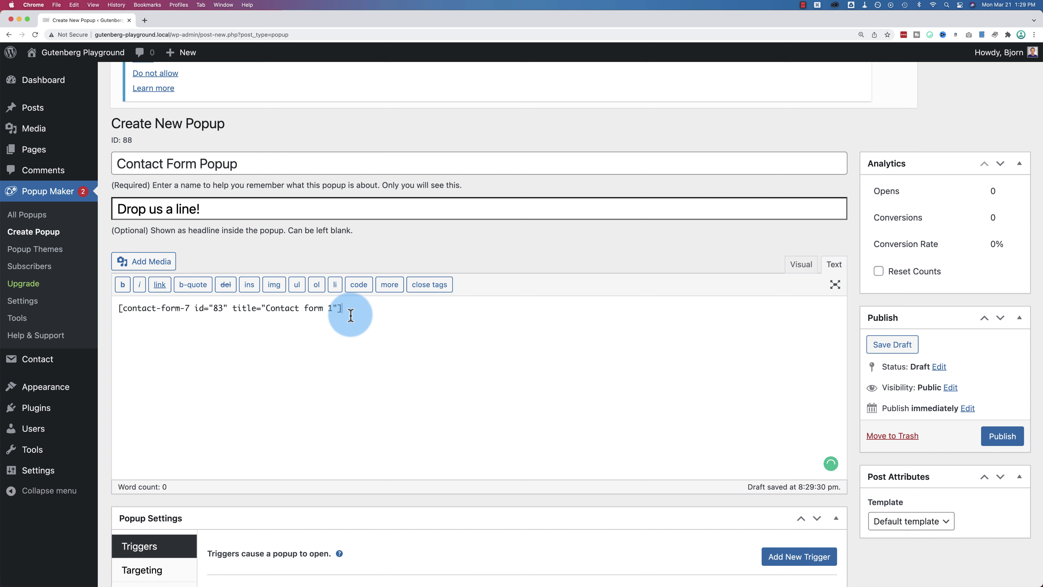
pyautogui.moveTo(349, 309); pyautogui.dragTo(132, 292)
pyautogui.scroll(-5, 111, 349)
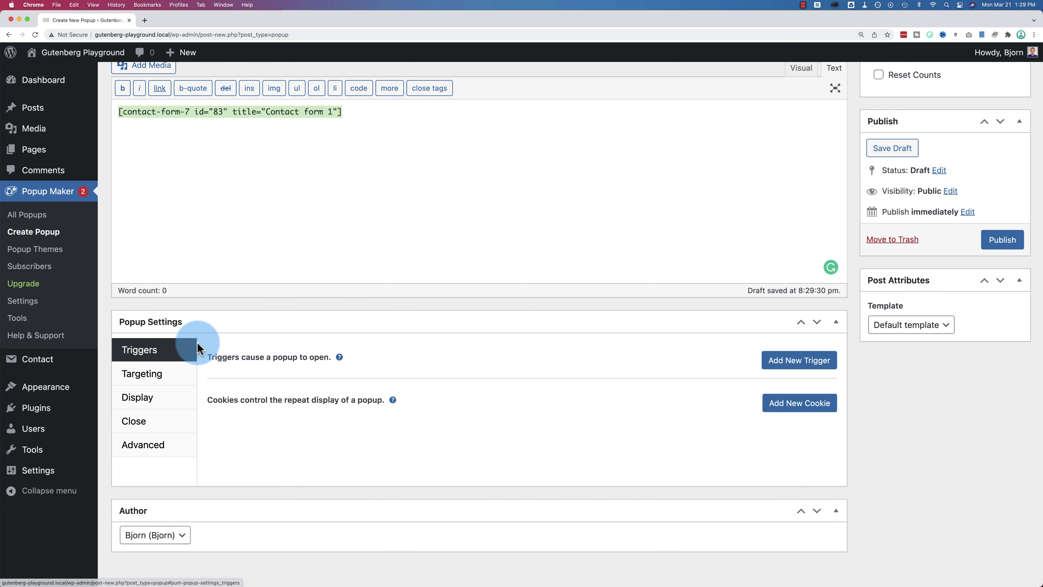
# Add a Click Open trigger with the cookie option unchecked
pyautogui.click(797, 361)
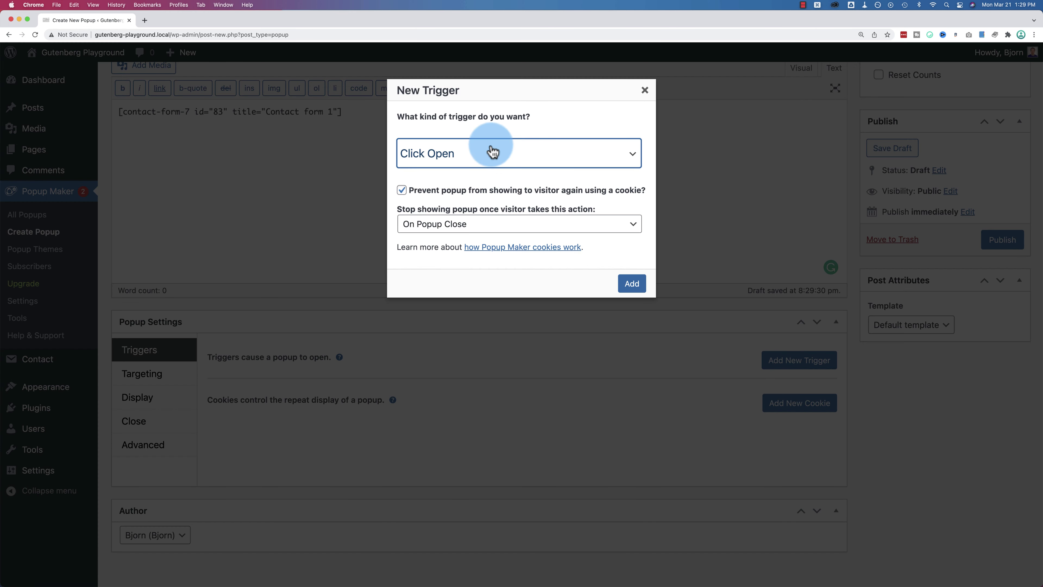
pyautogui.click(434, 159)
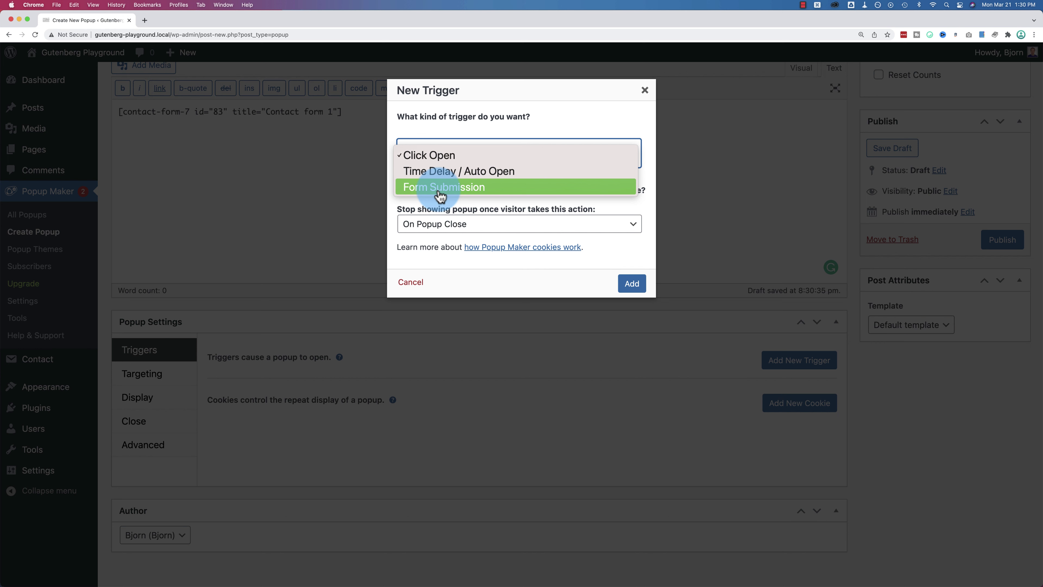
pyautogui.click(422, 156)
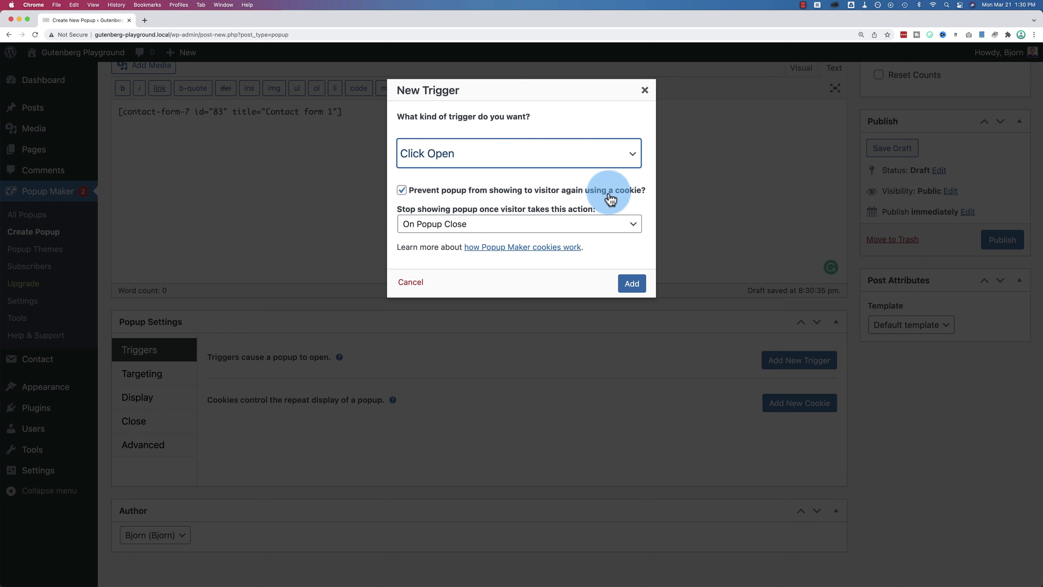
pyautogui.click(401, 190)
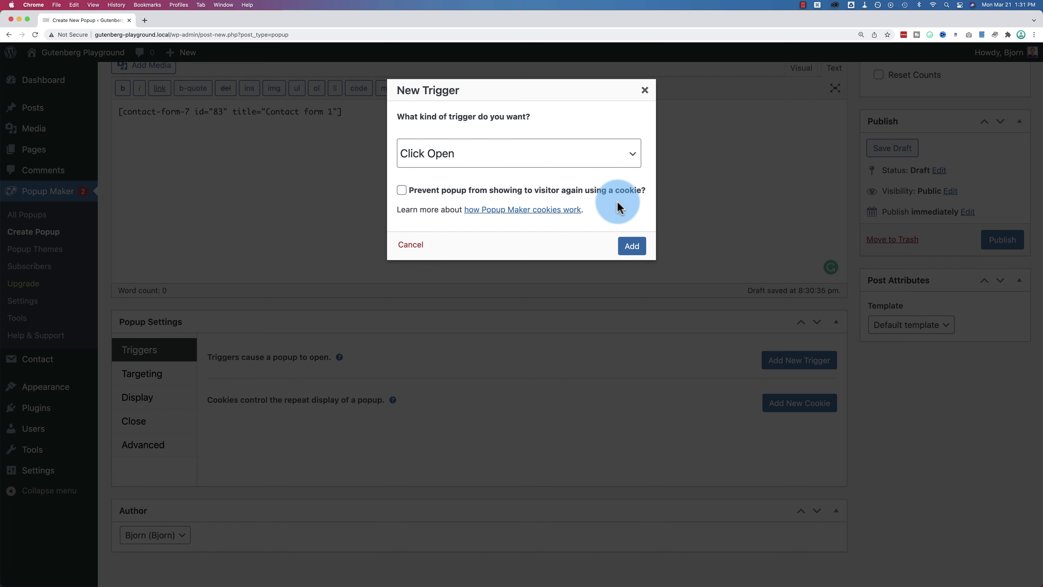
pyautogui.click(631, 243)
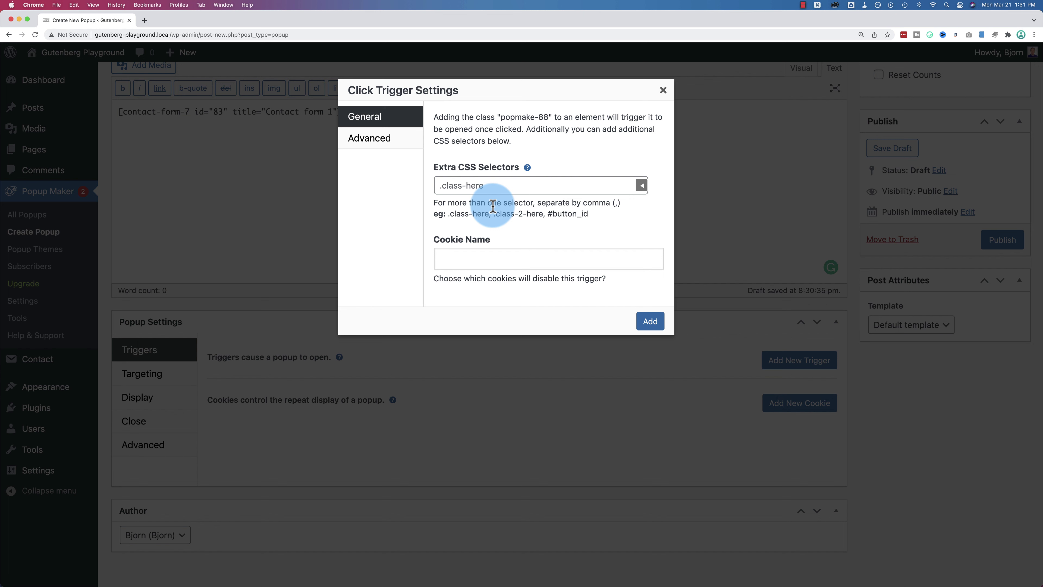
# Copy the popmake-88 class name, then add the Click Open trigger to the popup
pyautogui.moveTo(500, 117); pyautogui.dragTo(549, 117)
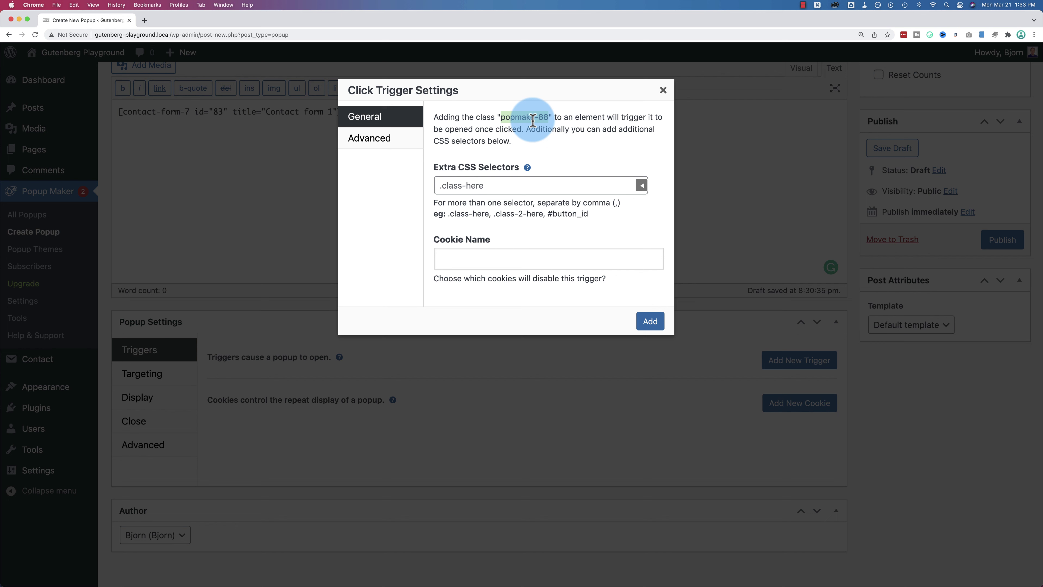
pyautogui.rightClick(533, 120)
pyautogui.click(541, 142)
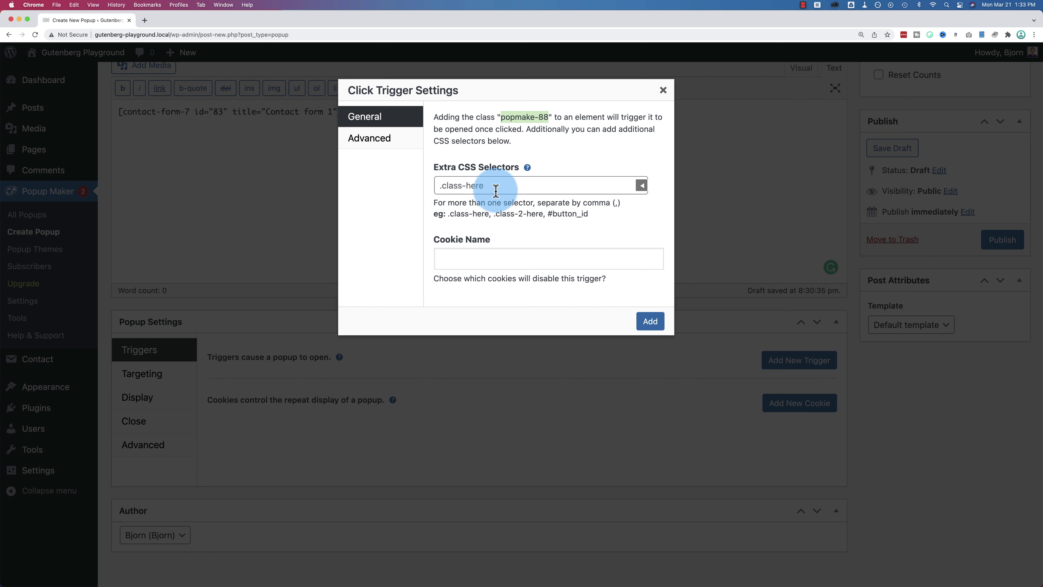
pyautogui.click(647, 324)
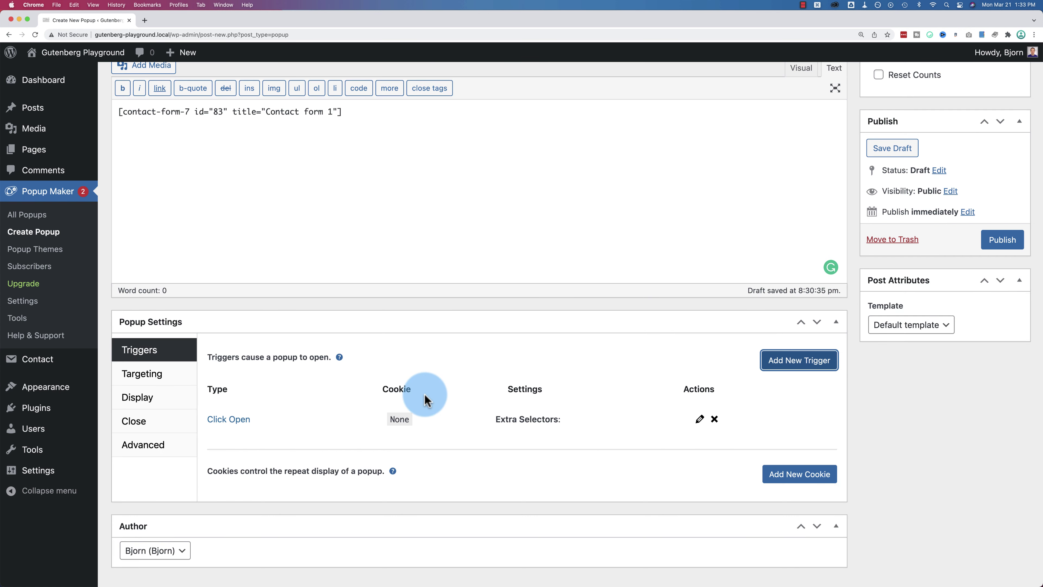
# Check the Targeting tab's condition list without adding any condition
pyautogui.scroll(-1, 366, 405)
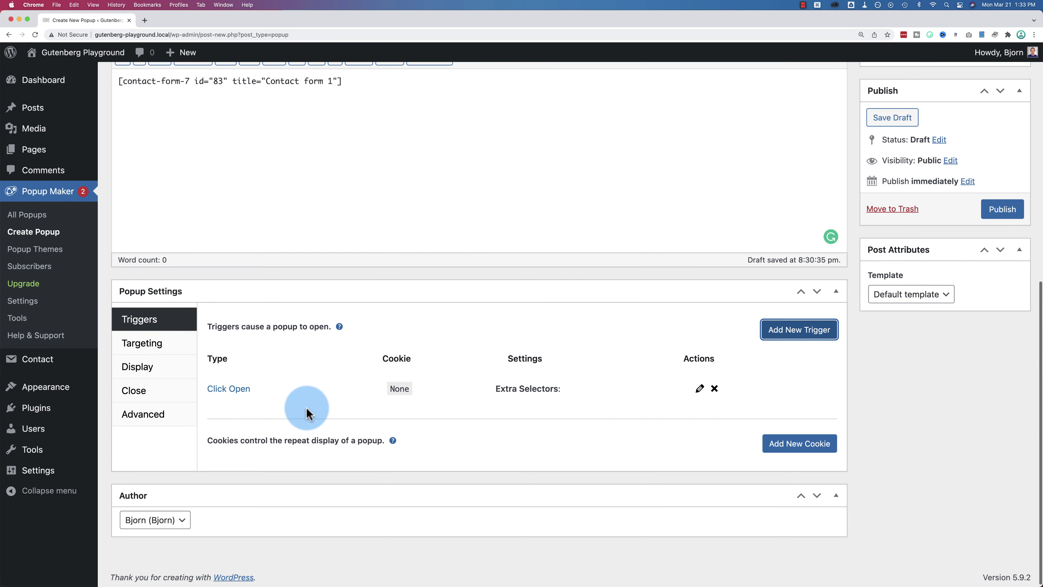
pyautogui.click(164, 342)
pyautogui.click(305, 416)
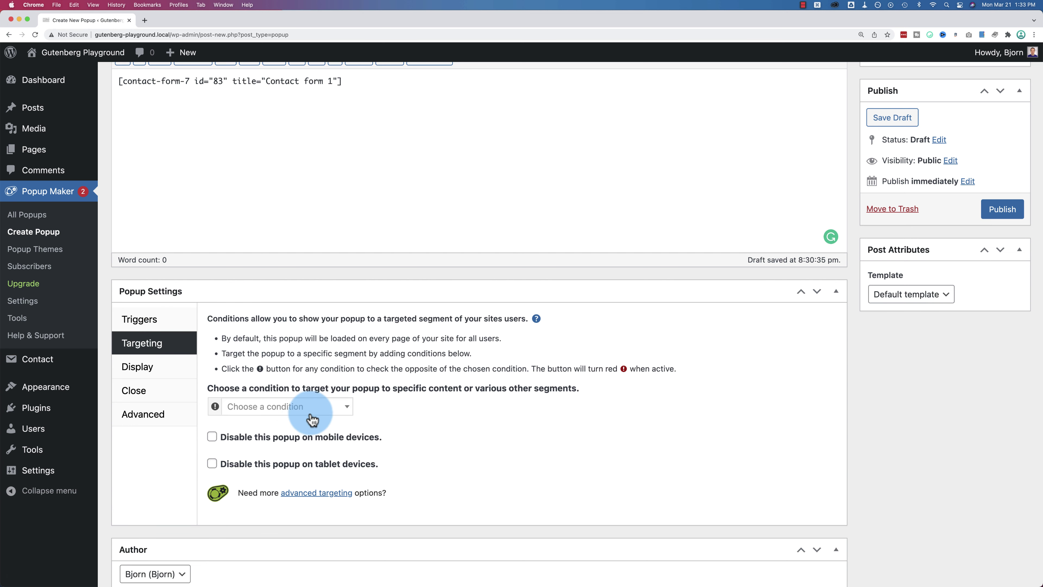
pyautogui.scroll(-1, 333, 429)
pyautogui.scroll(-8, 317, 459)
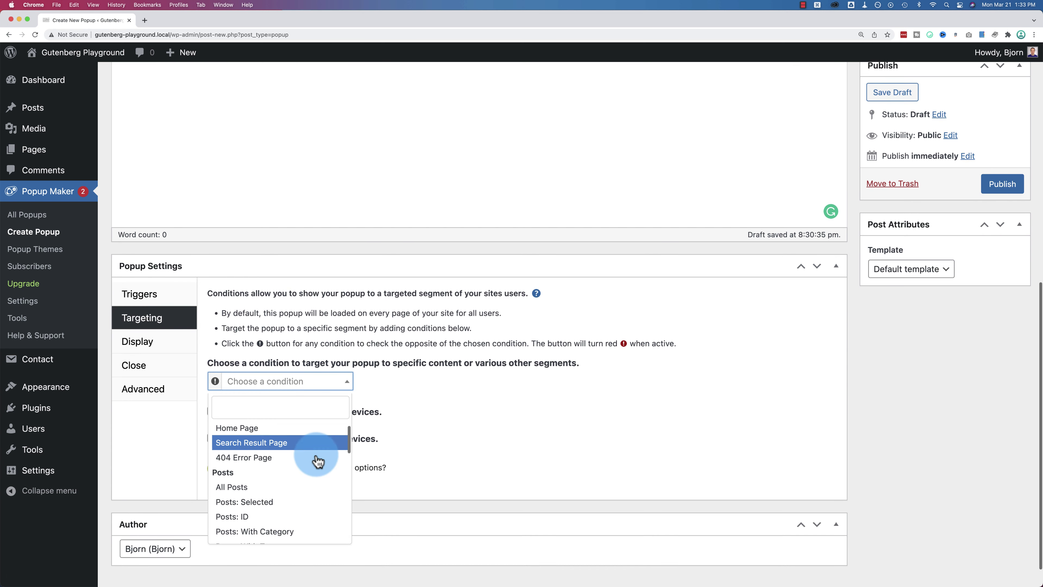
pyautogui.scroll(-3, 315, 462)
pyautogui.click(422, 373)
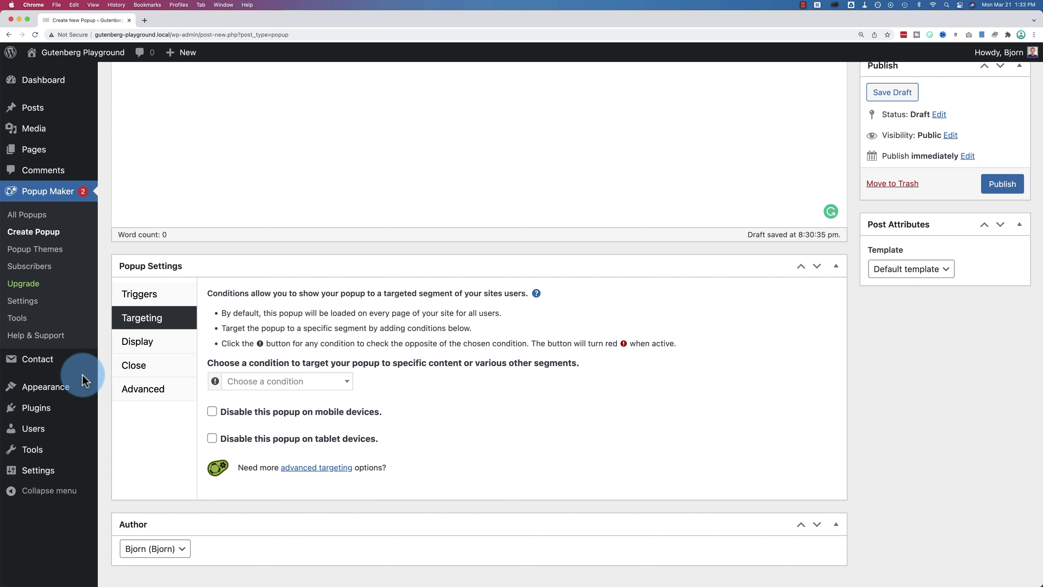
# Look through the Display, Close and Advanced settings, ending on Display presets
pyautogui.click(142, 342)
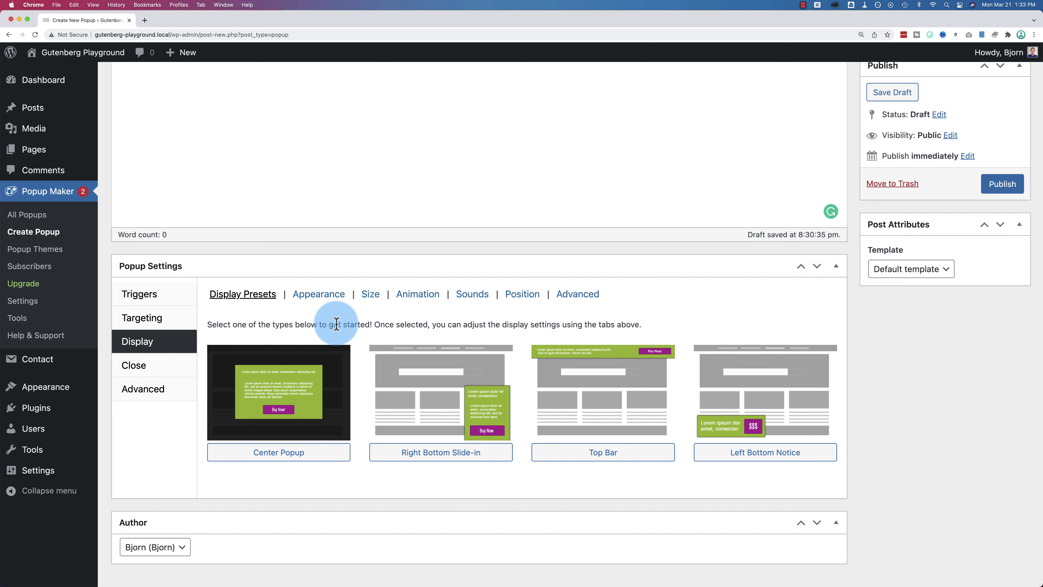
pyautogui.click(172, 365)
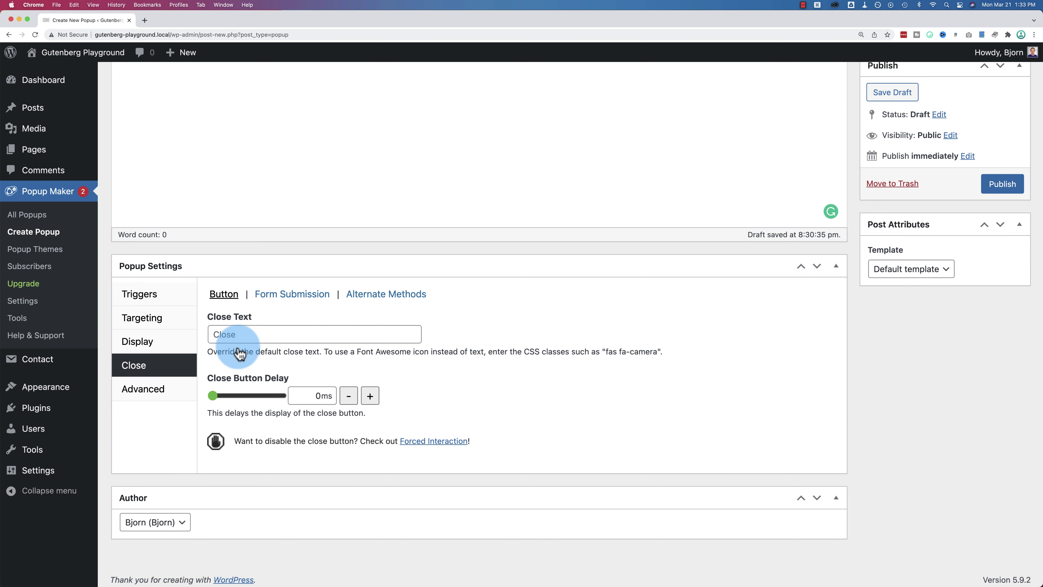
pyautogui.click(148, 396)
pyautogui.click(172, 378)
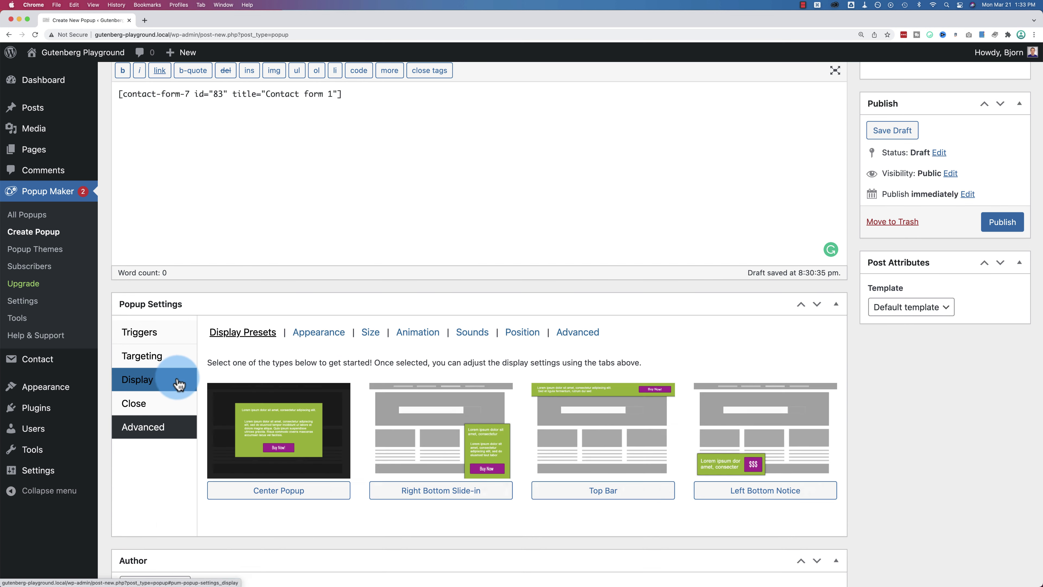
# Publish the Contact Form Popup and dismiss both Popup Maker notifications
pyautogui.click(1002, 222)
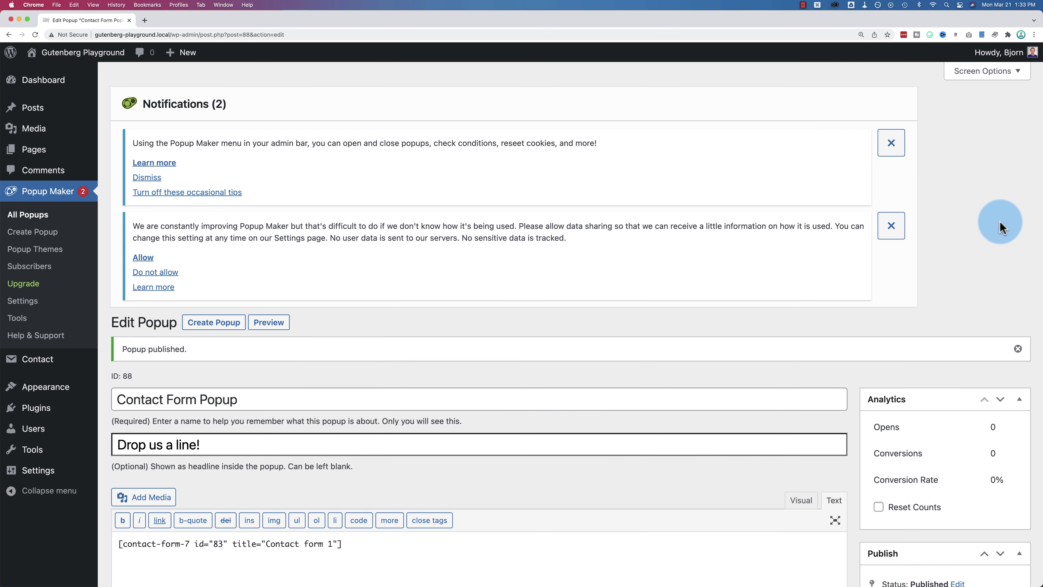
pyautogui.click(891, 144)
pyautogui.click(892, 144)
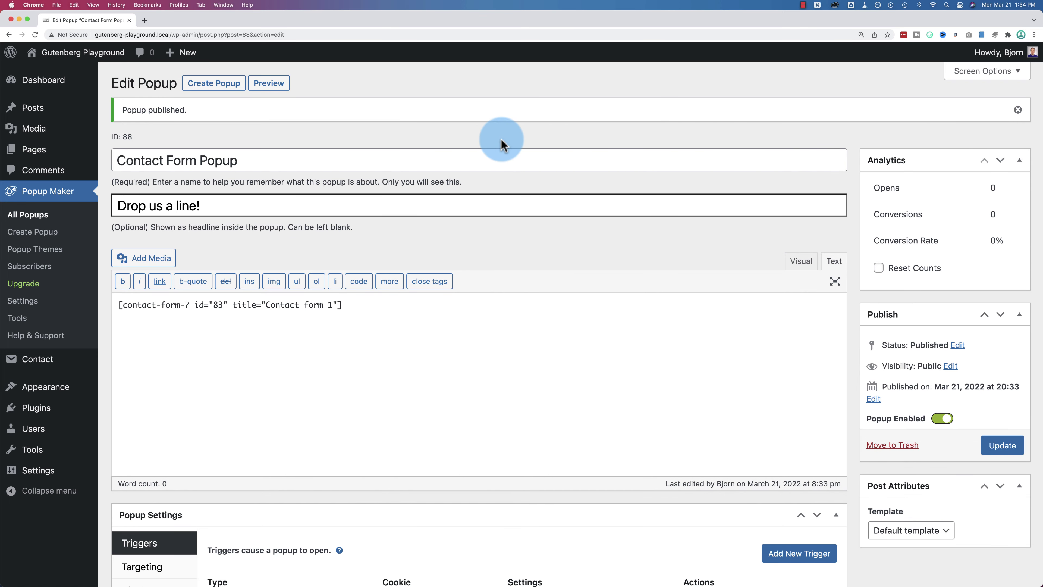
# Open Pages > All Pages in a new browser tab
pyautogui.moveTo(81, 148)
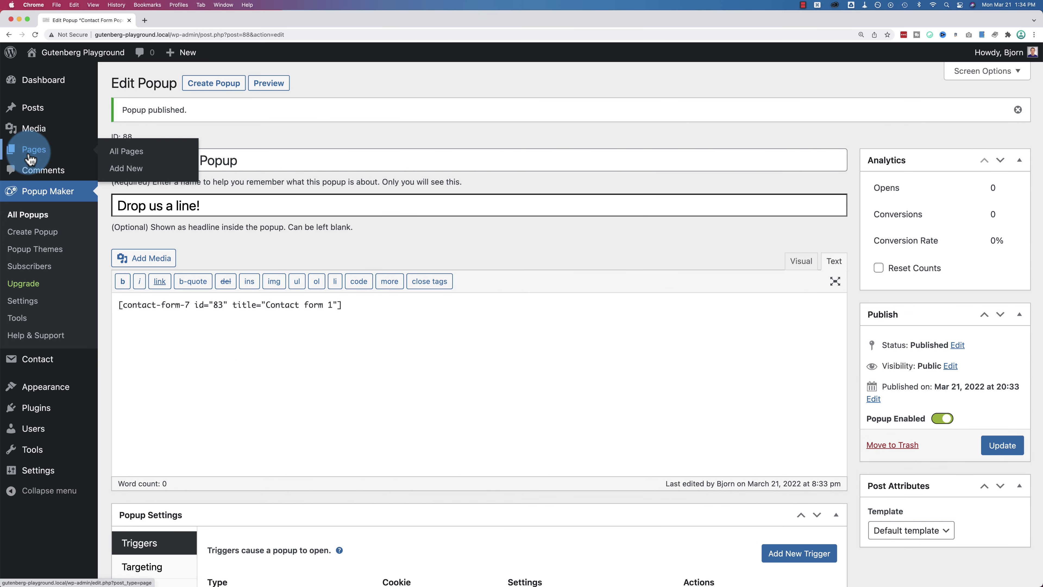
pyautogui.keyDown('super'); pyautogui.click(37, 158); pyautogui.keyUp('super')
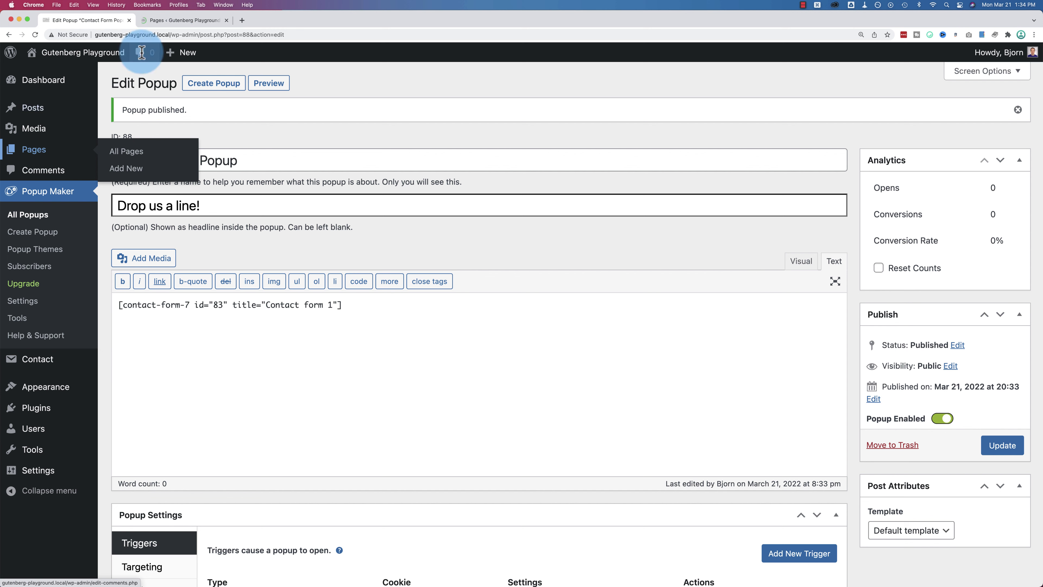
pyautogui.click(183, 20)
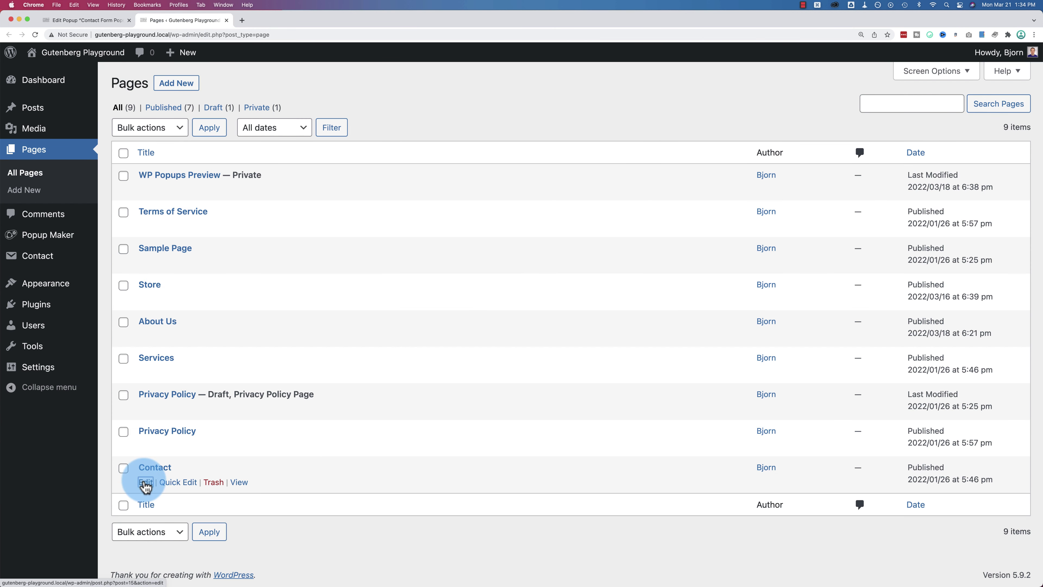
# On the Contact page, add a Buttons block labelled 'Click here to contact us!' under the title
pyautogui.keyDown('shift'); pyautogui.keyDown('super'); pyautogui.click(146, 481); pyautogui.keyUp('super'); pyautogui.keyUp('shift')
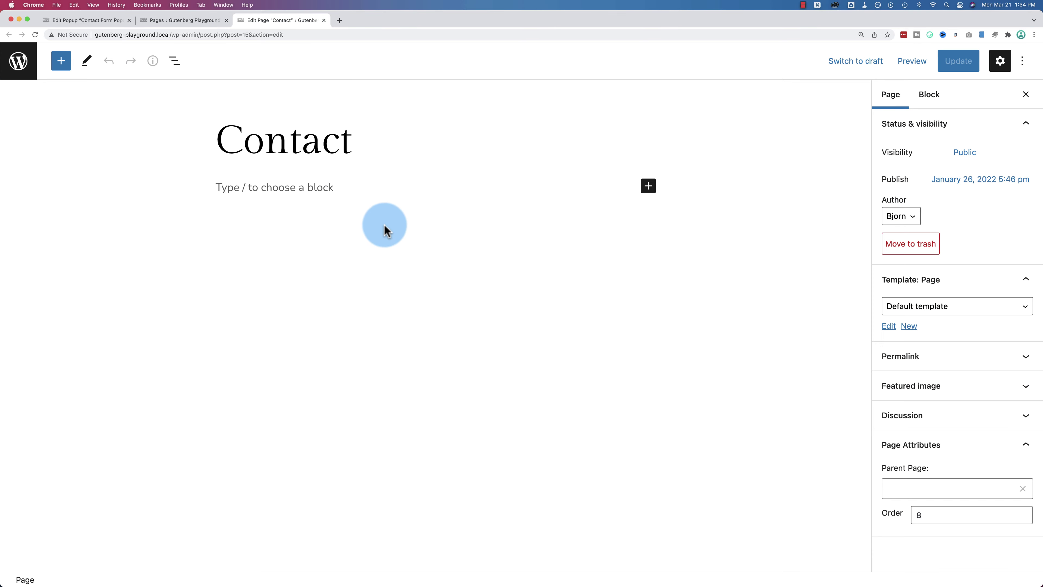
pyautogui.click(304, 188)
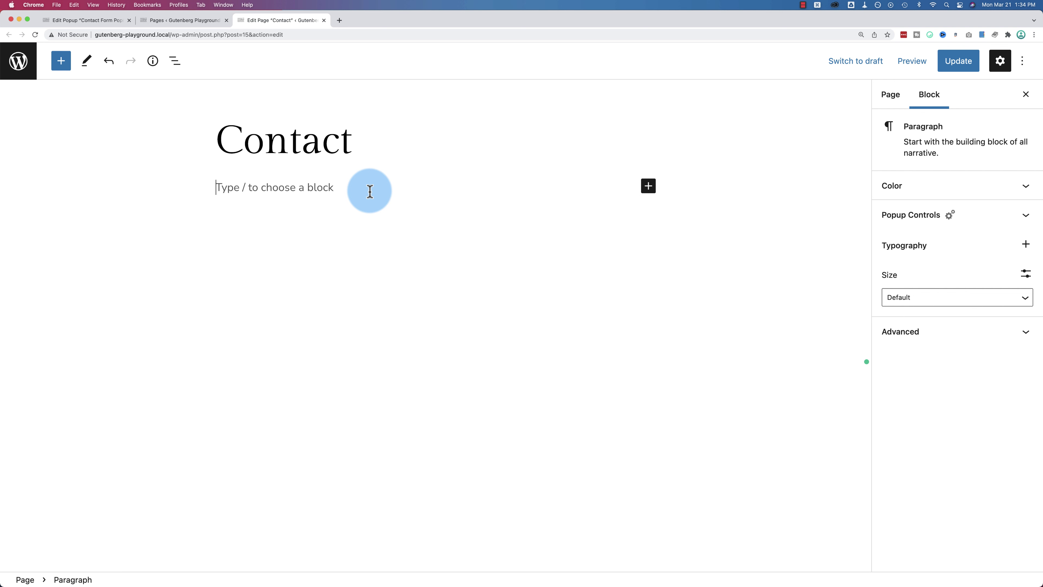
pyautogui.click(303, 201)
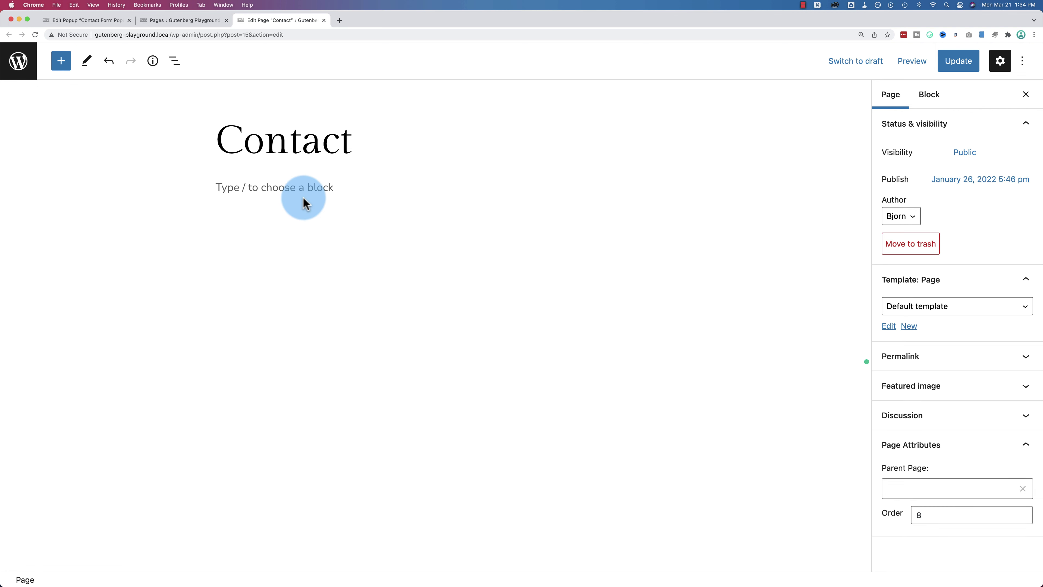
pyautogui.click(339, 194)
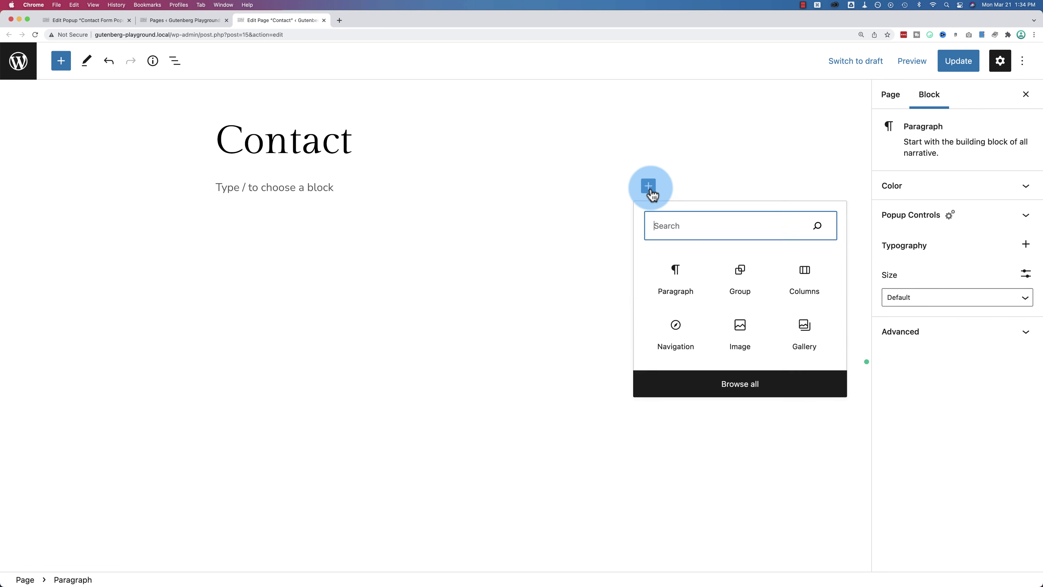
pyautogui.write('Butt')
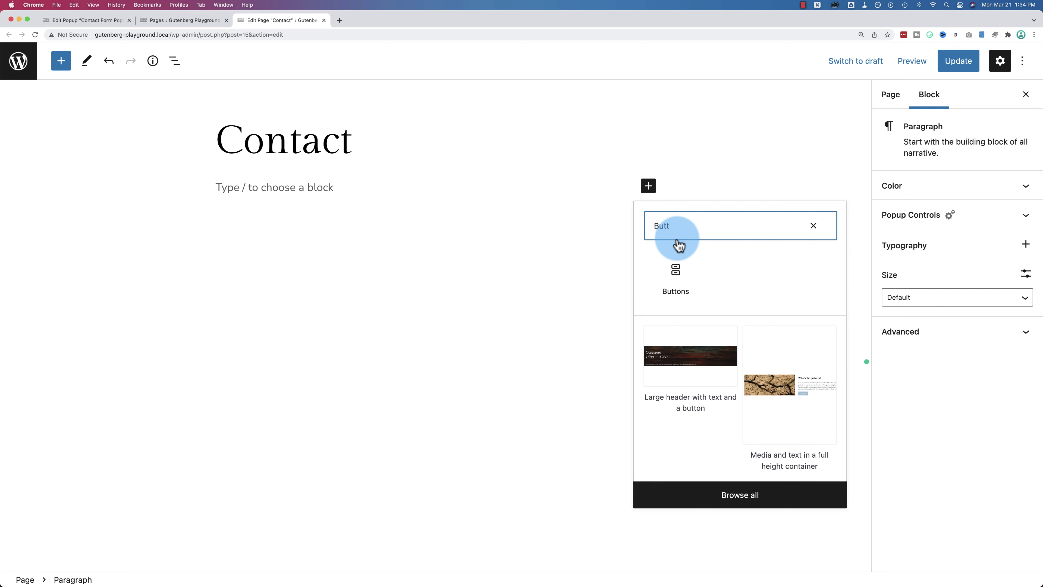
pyautogui.click(679, 258)
pyautogui.click(260, 197)
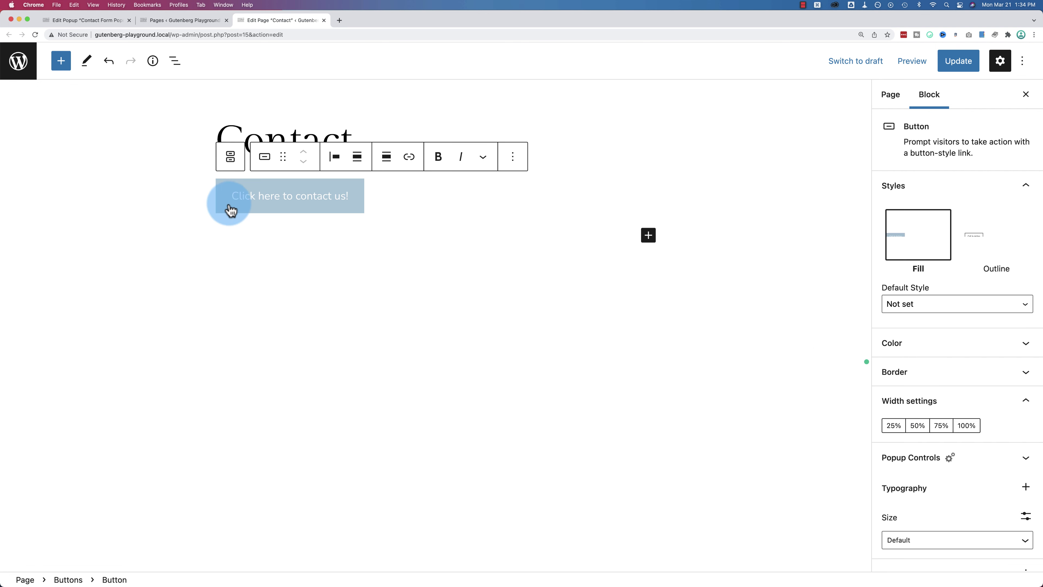
pyautogui.click(278, 204)
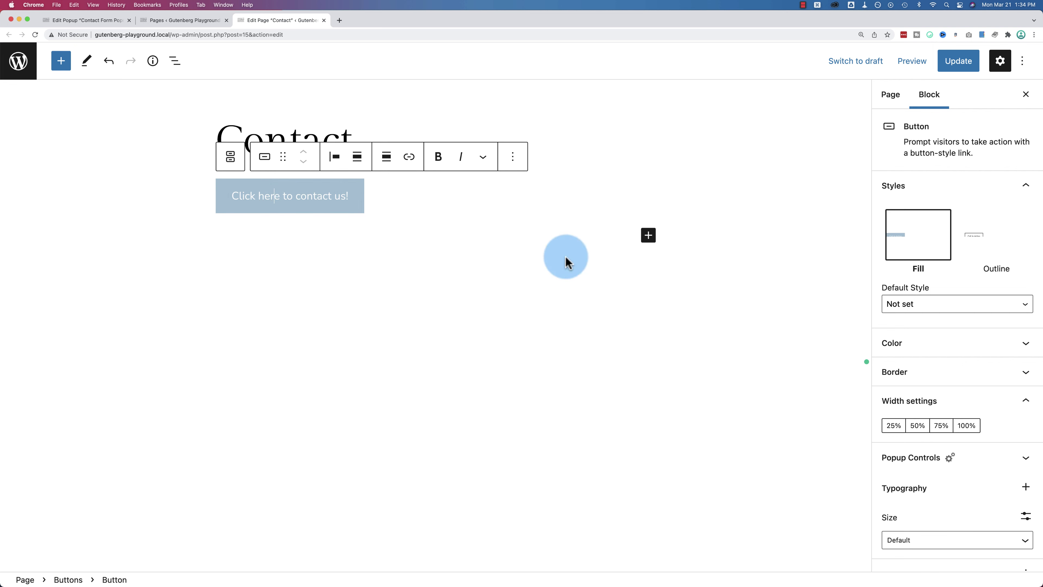
# Give the button a black #000000 background colour
pyautogui.click(893, 96)
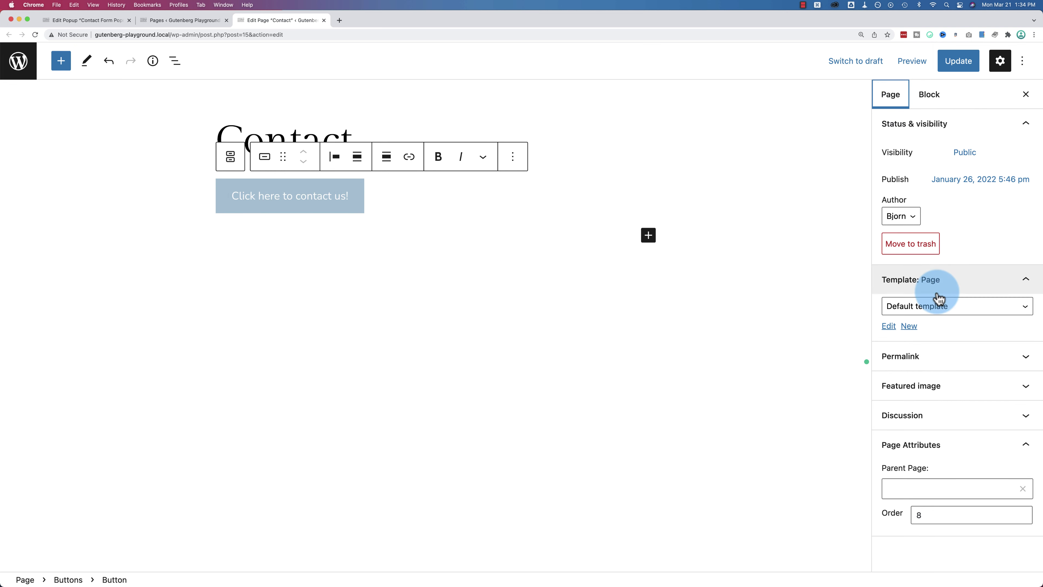
pyautogui.click(930, 99)
pyautogui.scroll(-3, 934, 258)
pyautogui.click(930, 249)
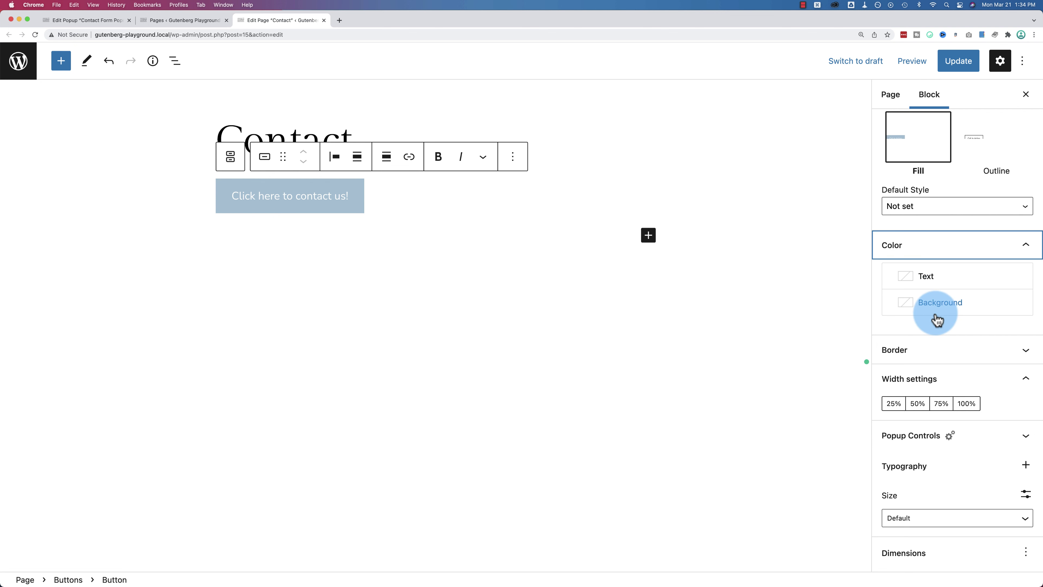
pyautogui.click(936, 304)
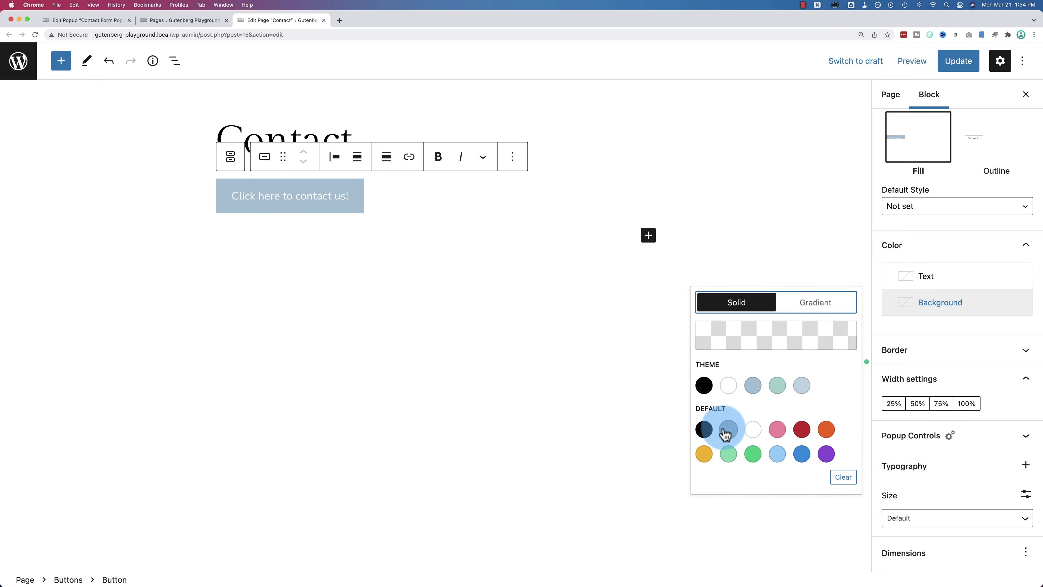
pyautogui.click(712, 431)
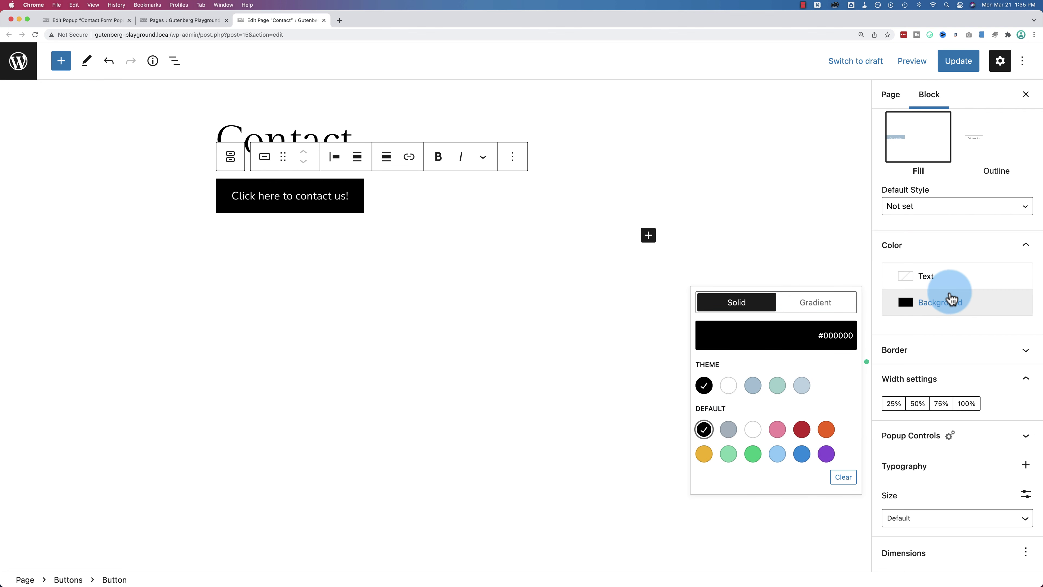
pyautogui.click(928, 249)
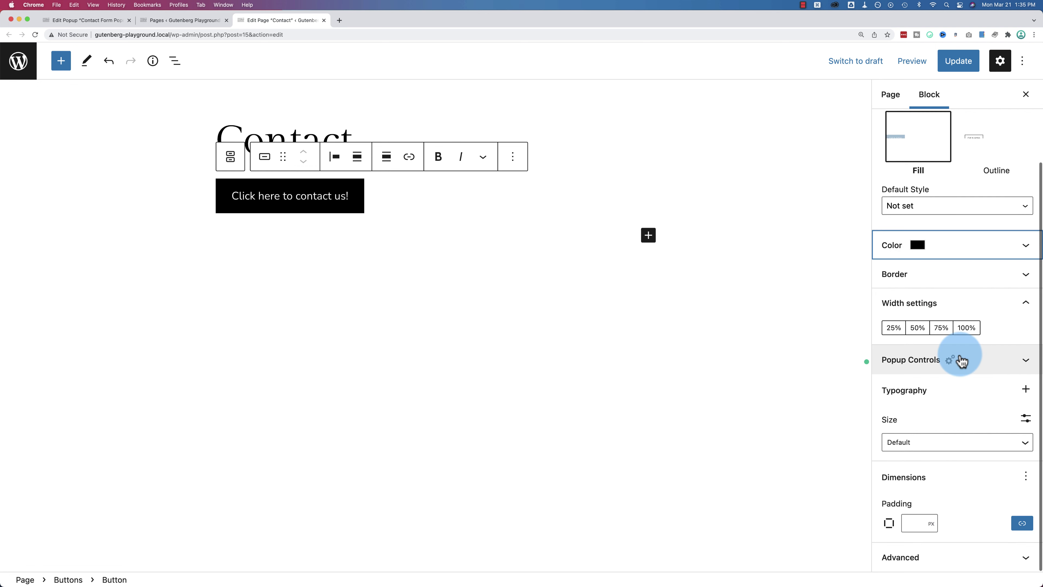
# Paste 'popmake-88' as the button's additional CSS class, remove the leading dot, and update the Contact page
pyautogui.click(938, 556)
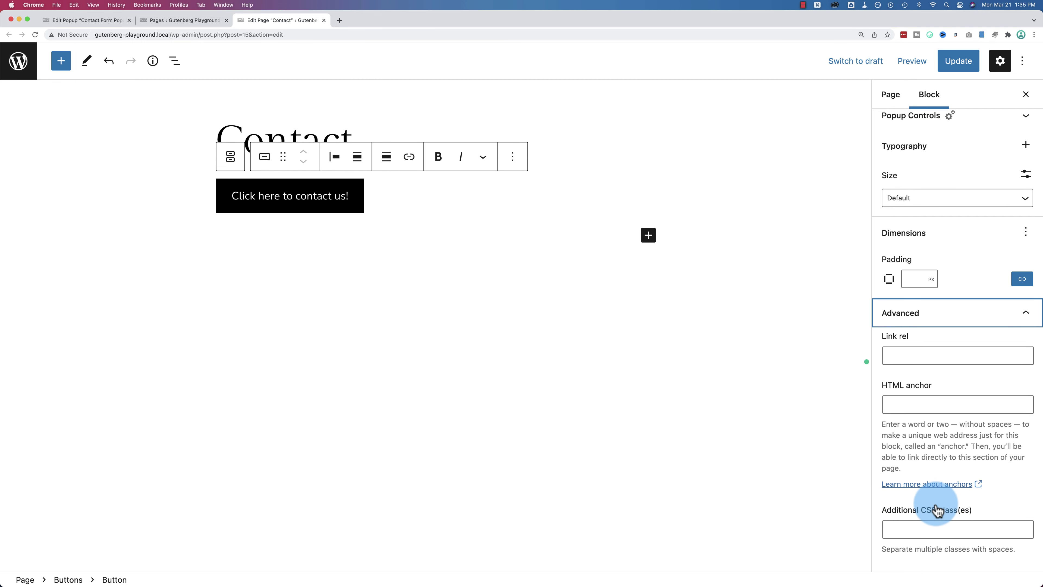
pyautogui.rightClick(921, 529)
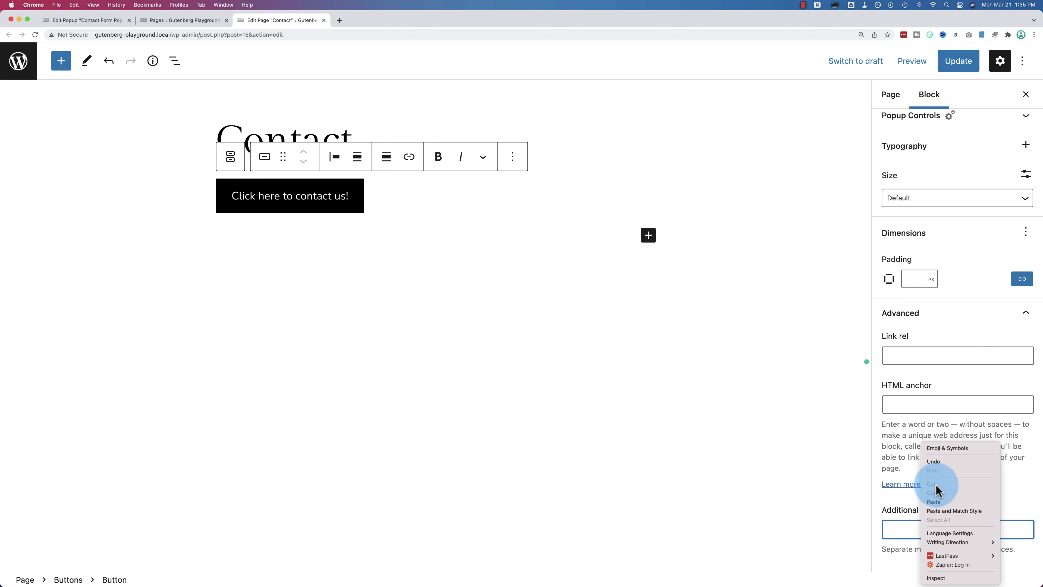
pyautogui.click(933, 501)
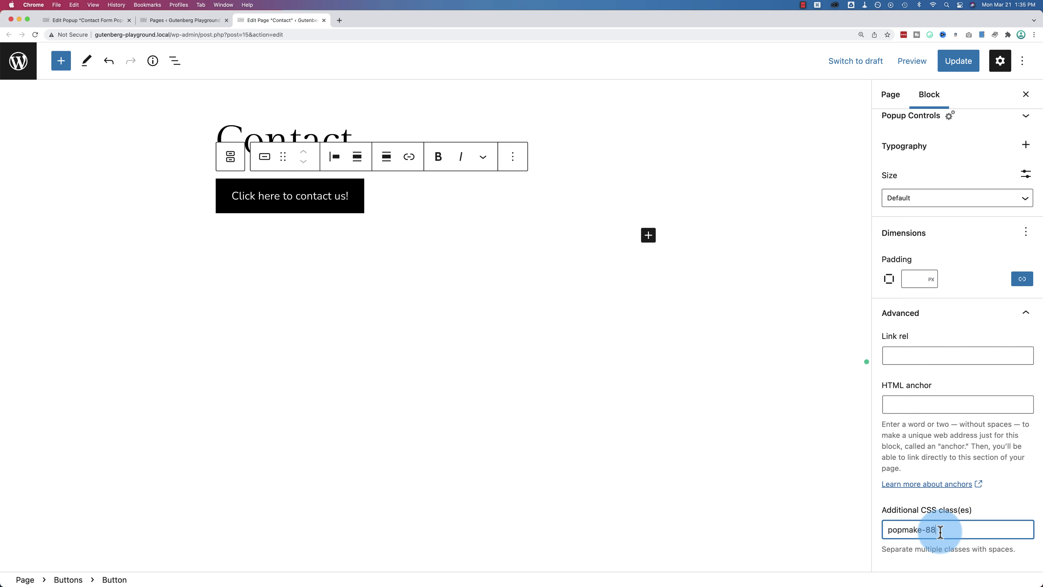
pyautogui.click(884, 536)
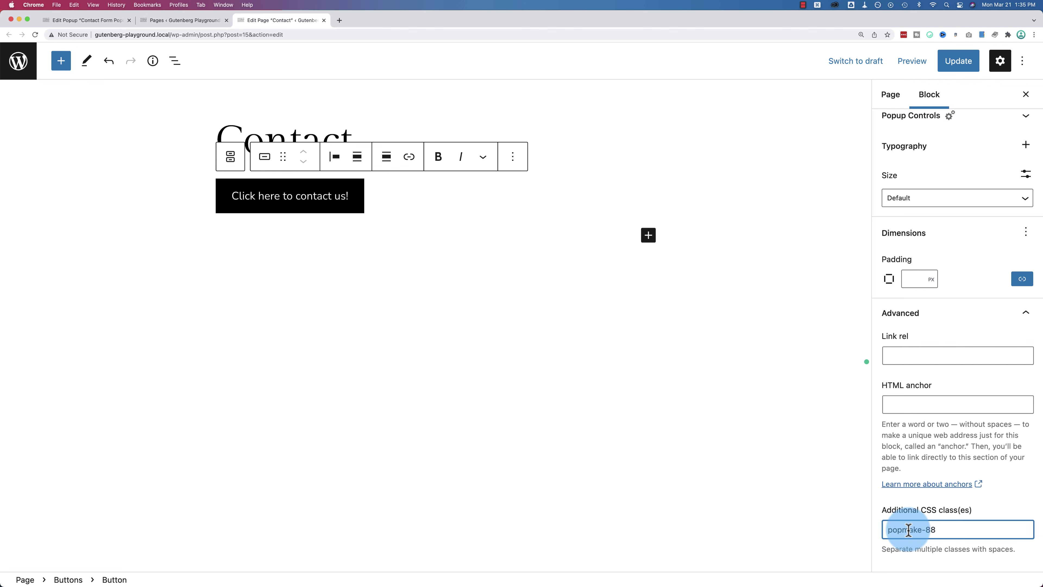
pyautogui.click(969, 65)
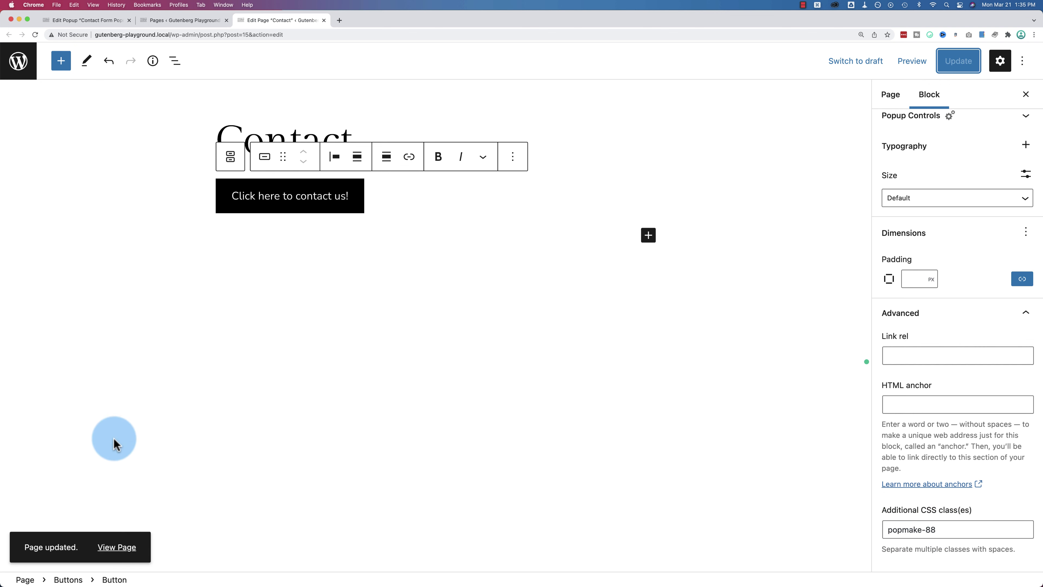
# Open the live Contact page and scroll to the contact button
pyautogui.click(116, 547)
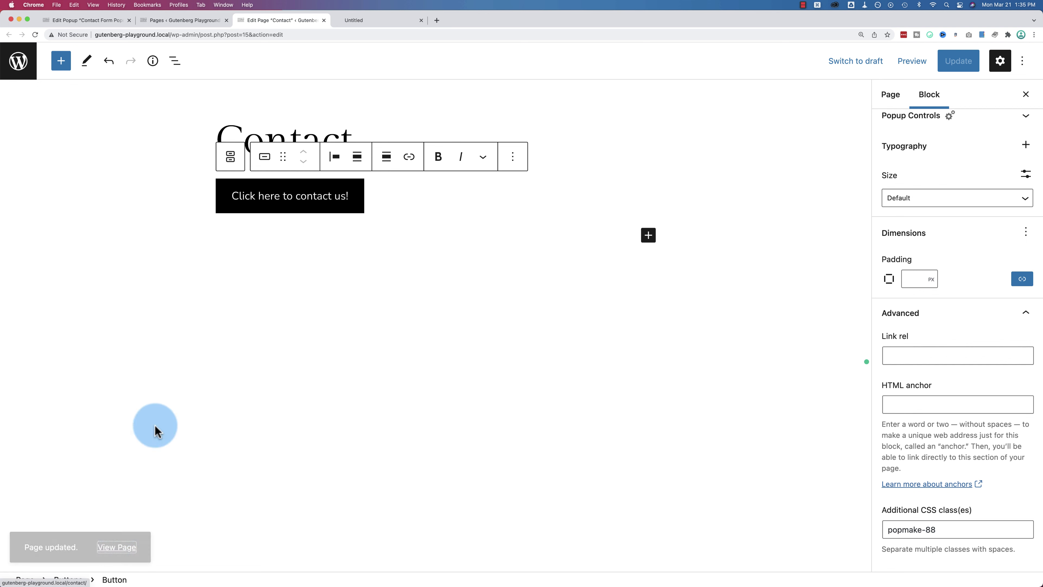
pyautogui.click(368, 24)
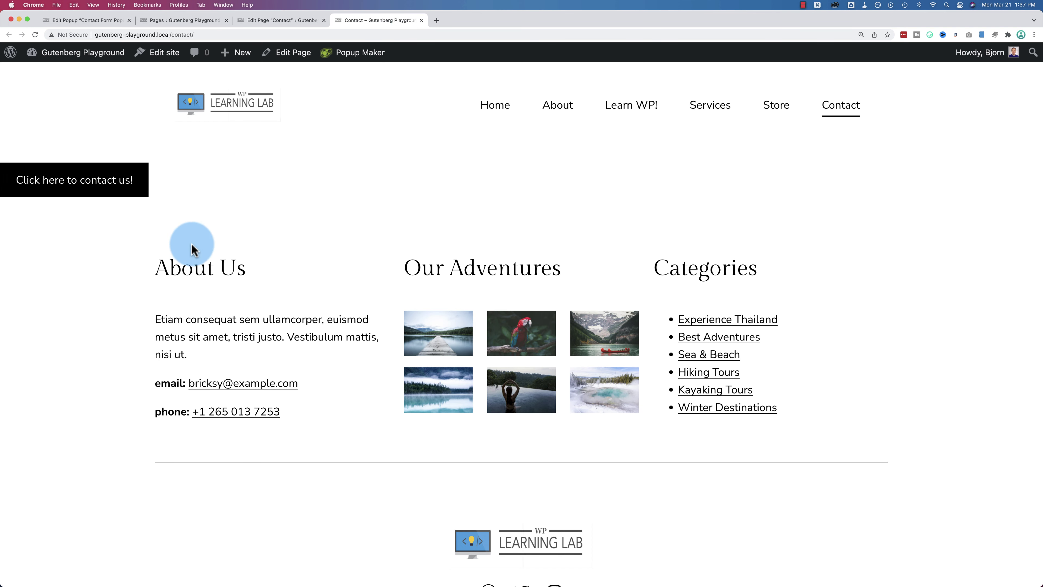
pyautogui.scroll(-1, 62, 201)
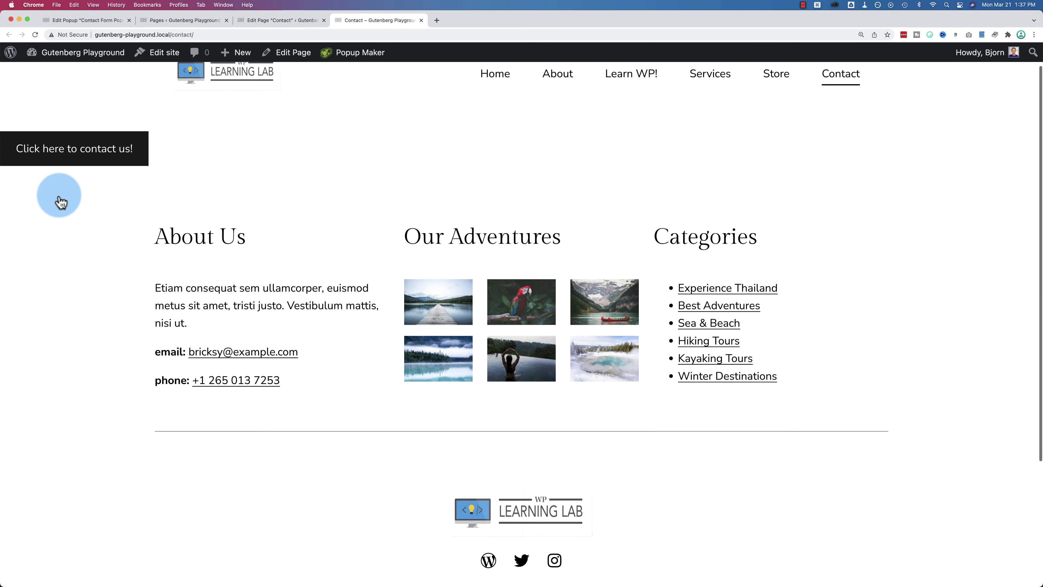
pyautogui.scroll(1, 60, 200)
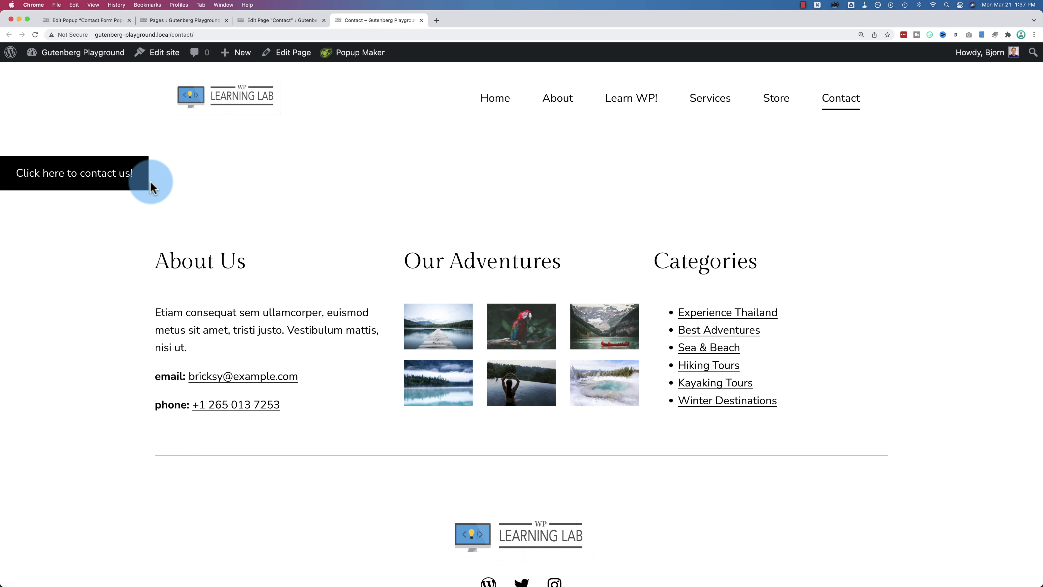
pyautogui.scroll(1, 151, 216)
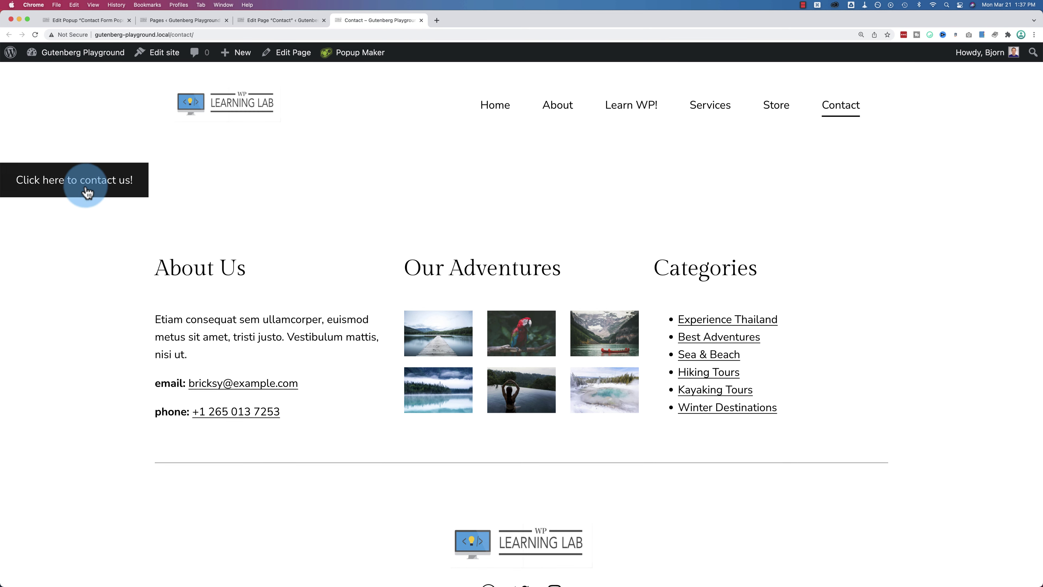
# Inspect the button to confirm its popmake-88 class, then click it to open the 'Drop us a line!' popup
pyautogui.rightClick(84, 180)
pyautogui.click(97, 273)
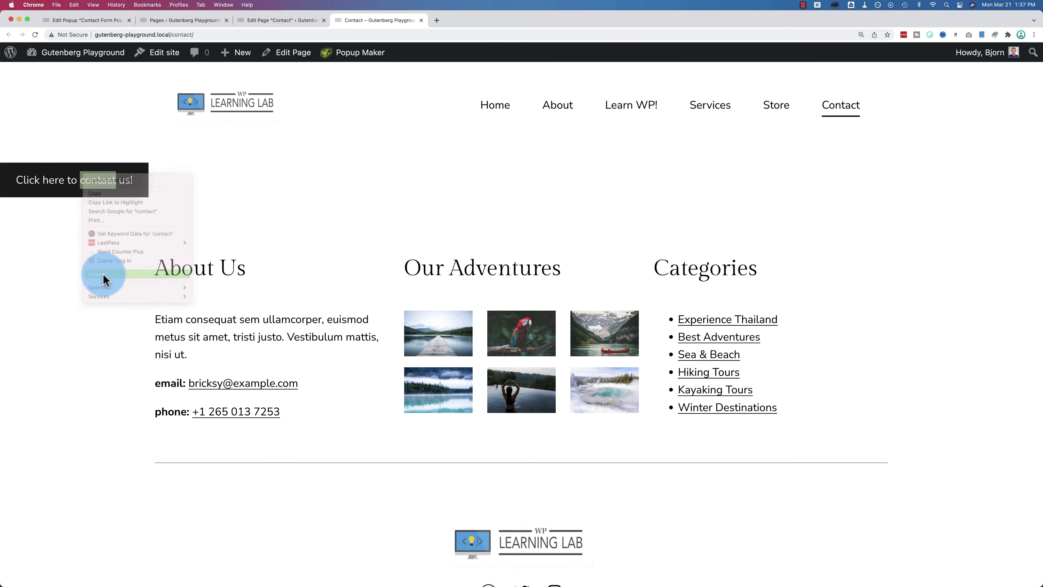
pyautogui.click(123, 429)
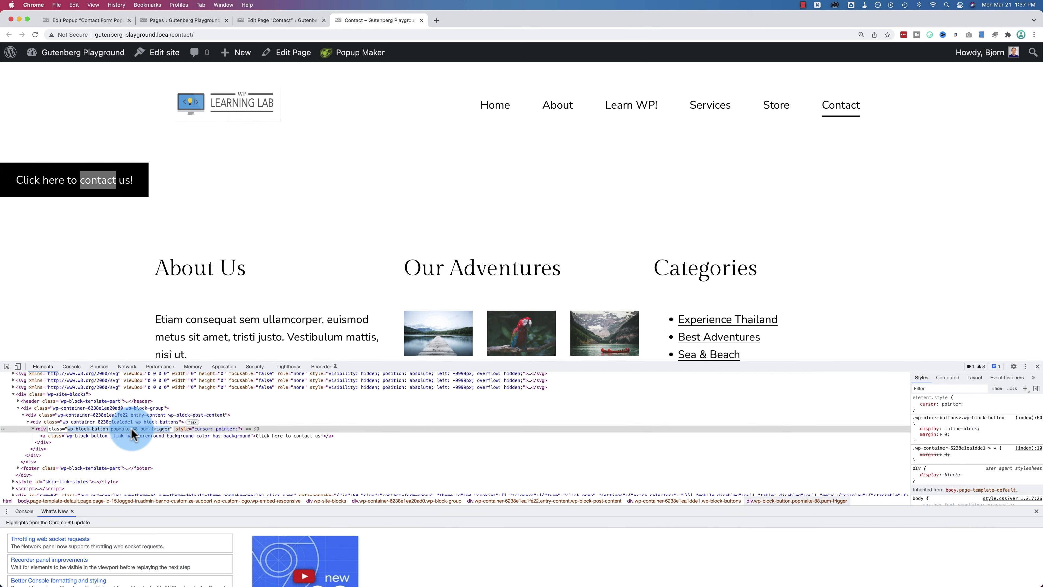
pyautogui.moveTo(113, 434); pyautogui.dragTo(137, 437)
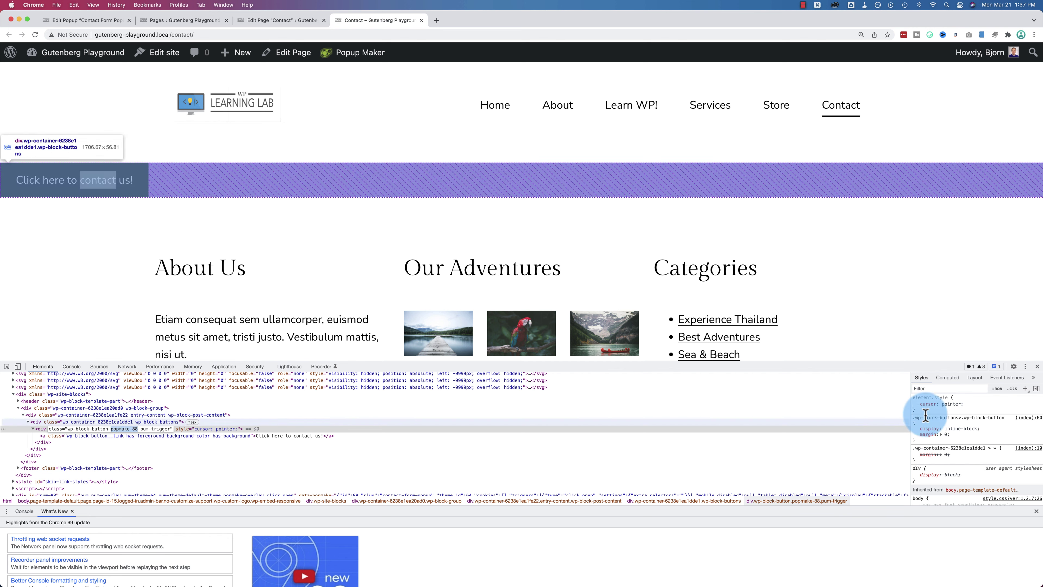
pyautogui.click(1037, 366)
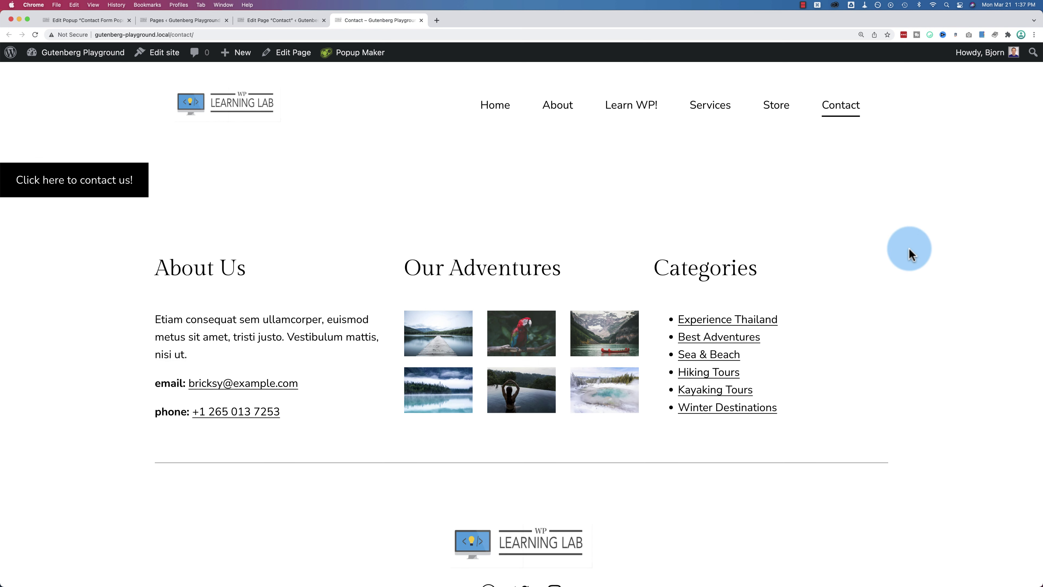
pyautogui.click(99, 185)
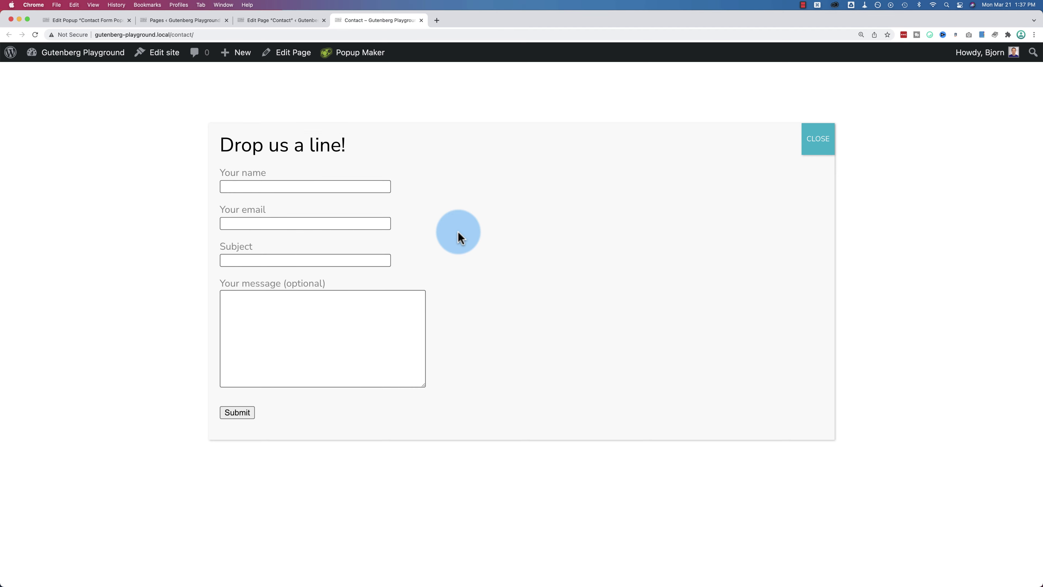
# Open the popup's Display settings and preview the popup on the live Contact page
pyautogui.click(88, 21)
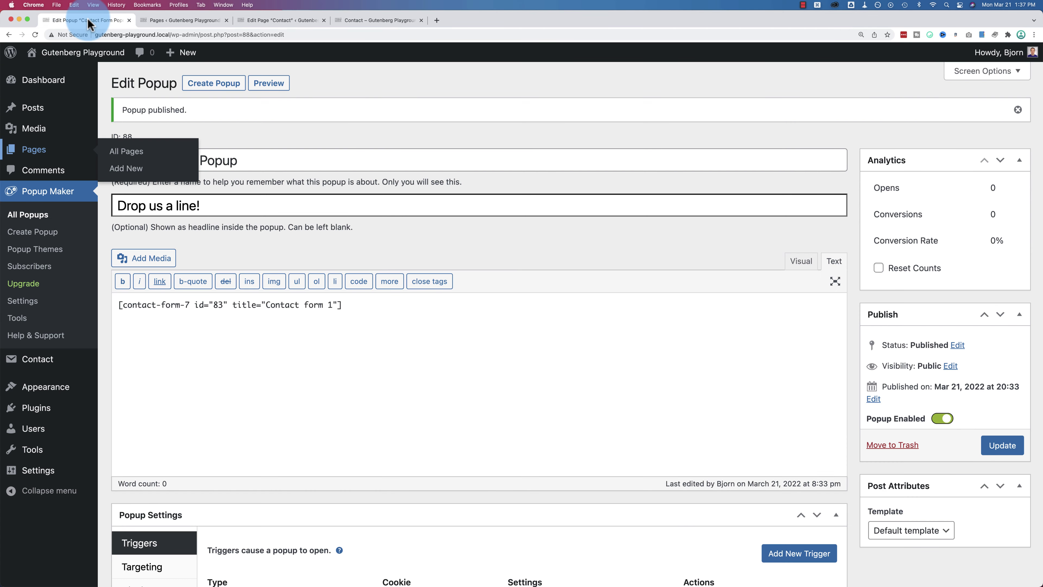
pyautogui.scroll(-4, 131, 245)
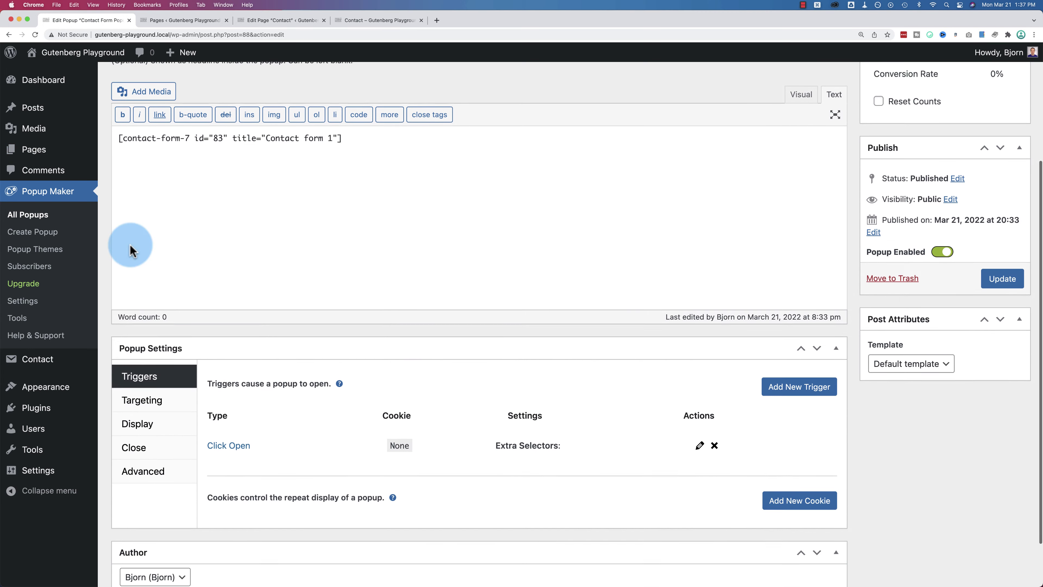
pyautogui.click(136, 406)
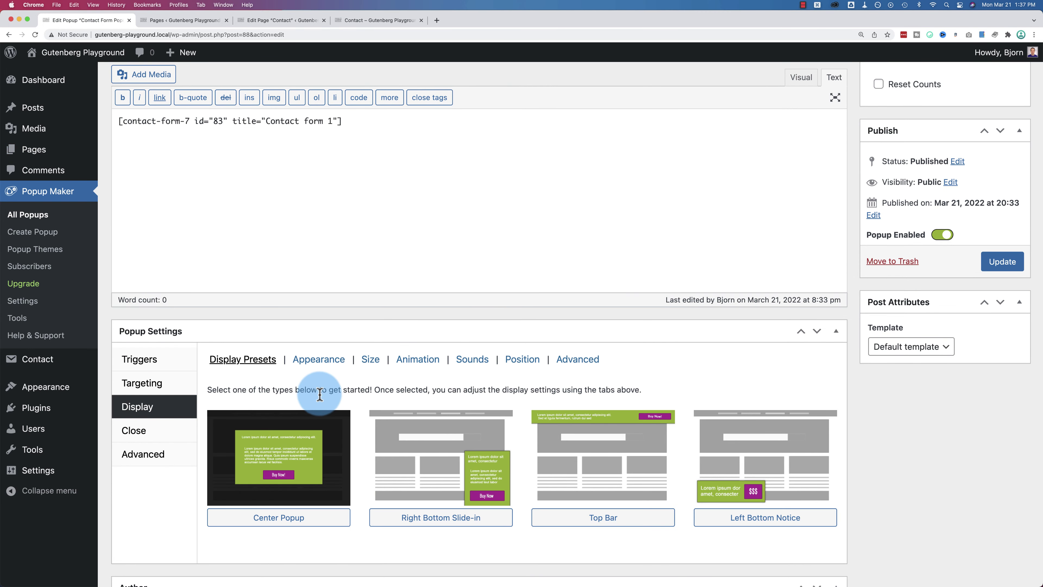
pyautogui.scroll(-1, 320, 392)
pyautogui.click(390, 22)
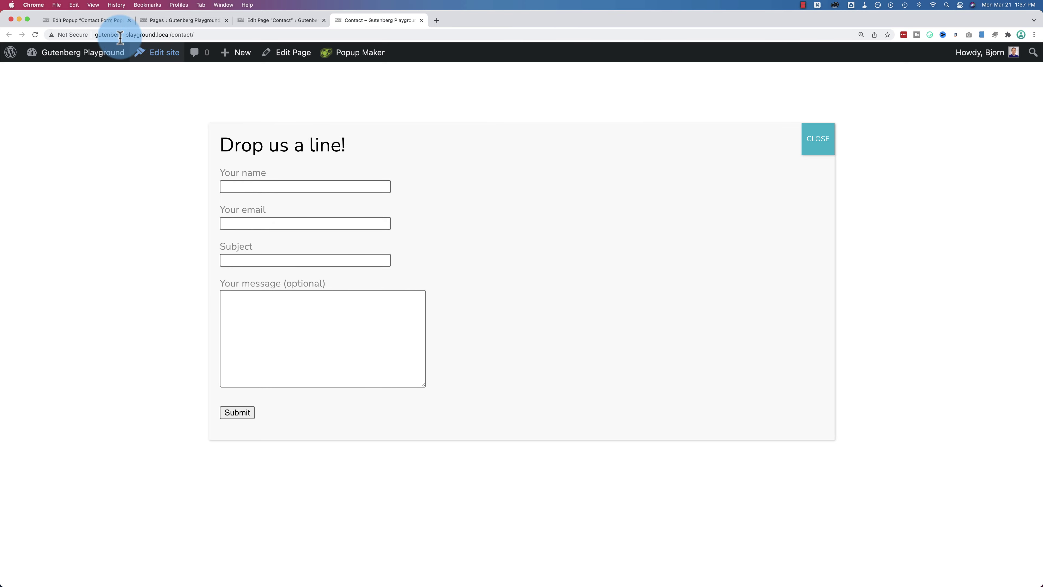
pyautogui.click(105, 22)
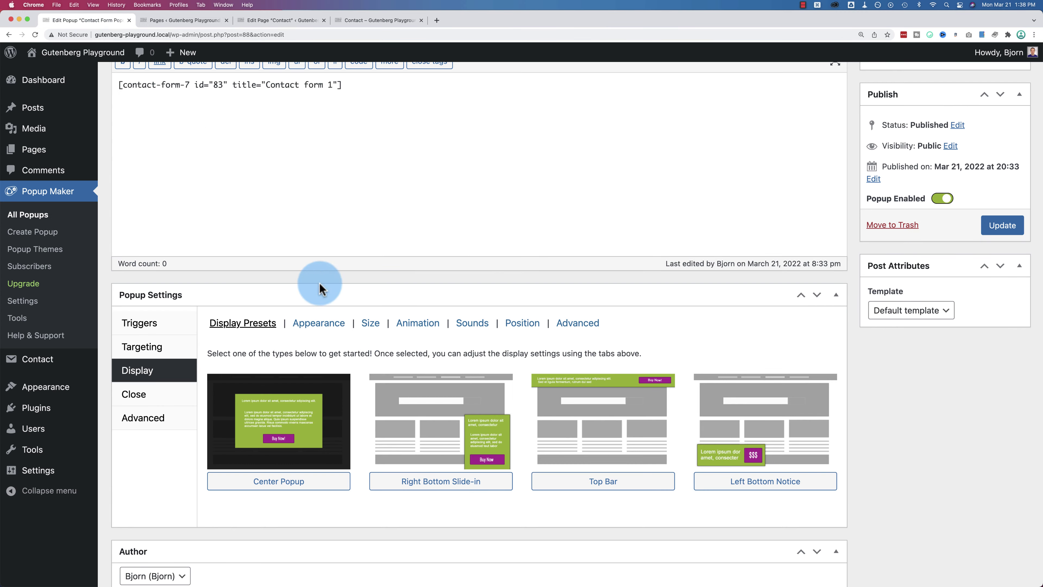
# Set the popup Size to Auto
pyautogui.click(367, 325)
pyautogui.click(289, 315)
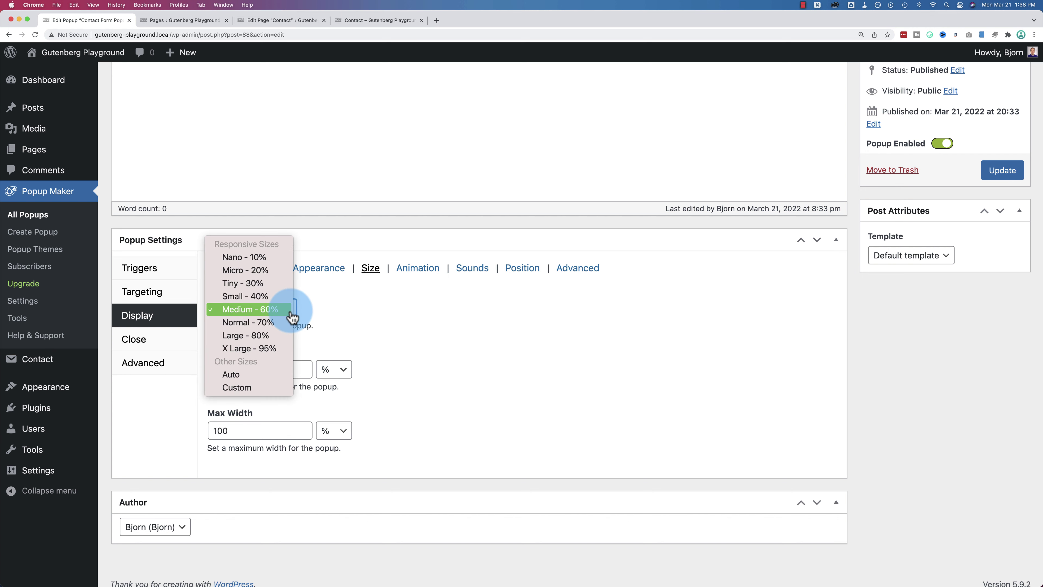
pyautogui.click(237, 375)
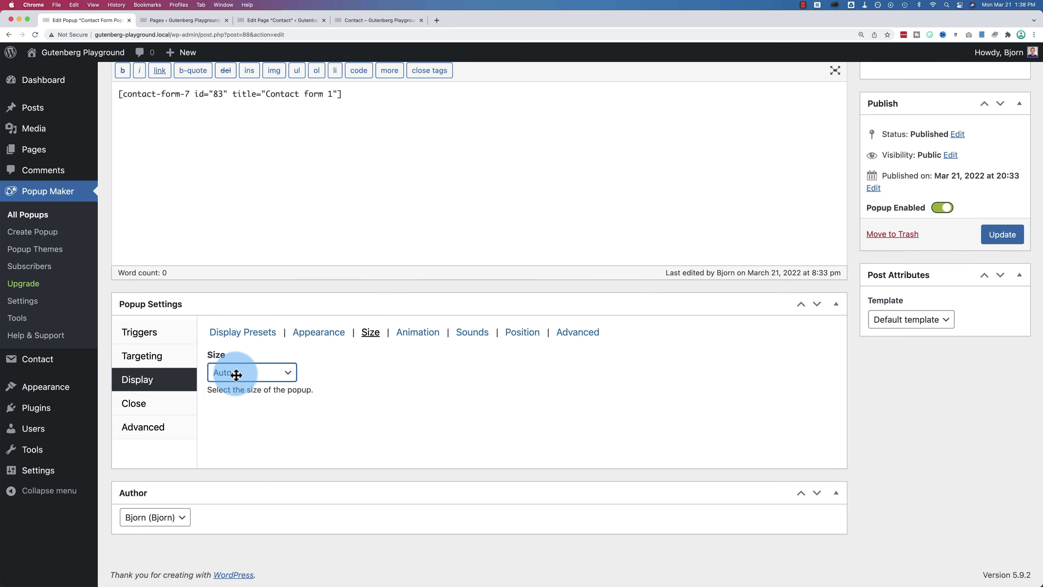
pyautogui.click(286, 380)
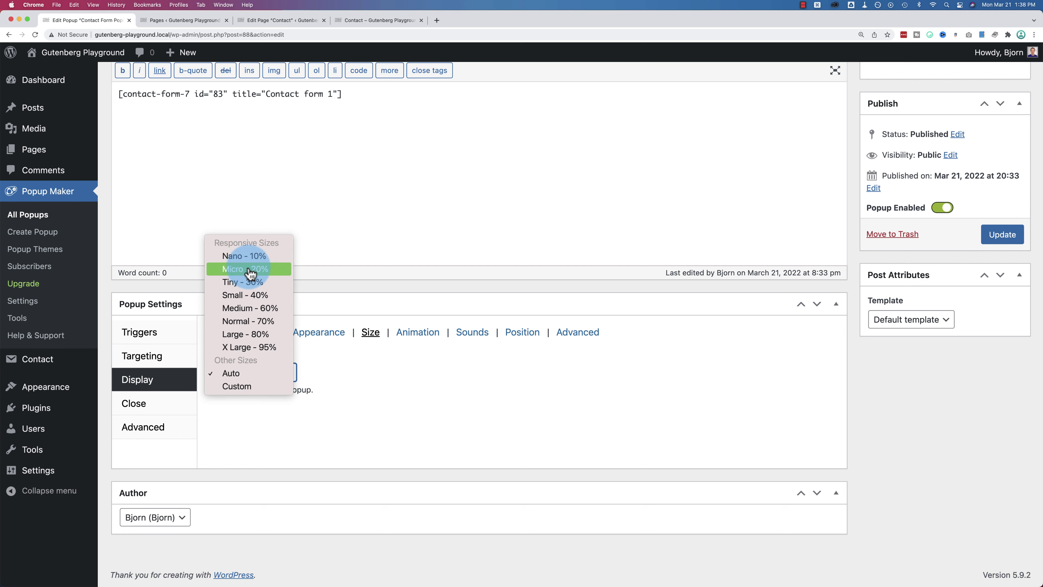
pyautogui.click(333, 383)
# Keep the popup theme at Default Theme and open the Popup Themes list in a new tab
pyautogui.click(321, 333)
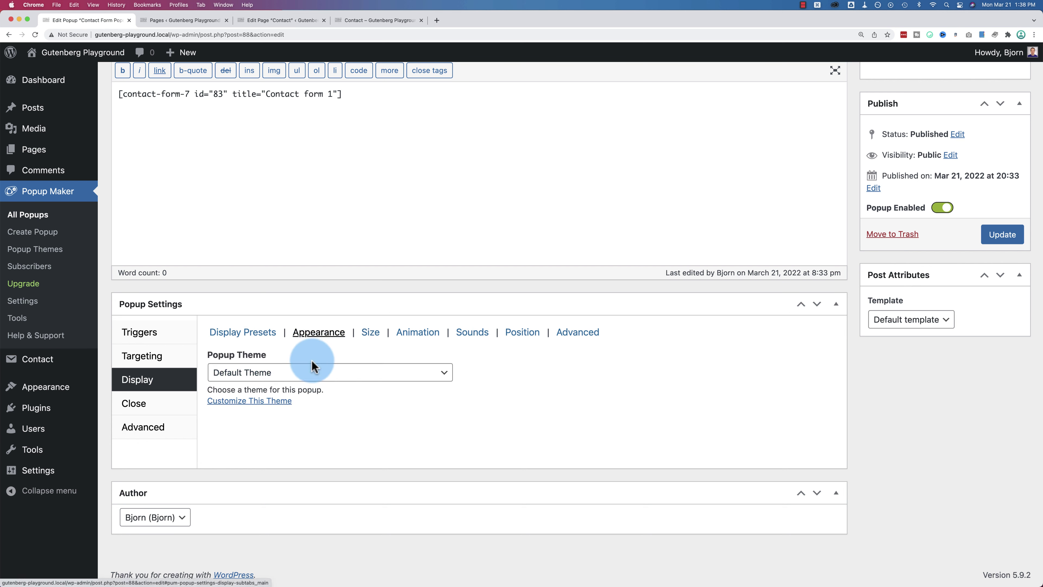
pyautogui.click(253, 382)
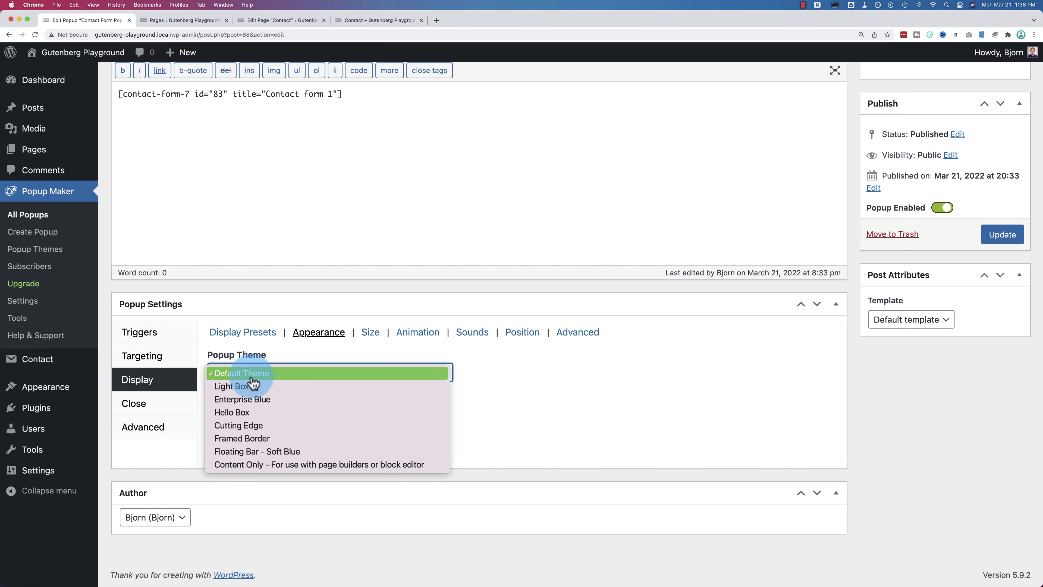
pyautogui.click(264, 487)
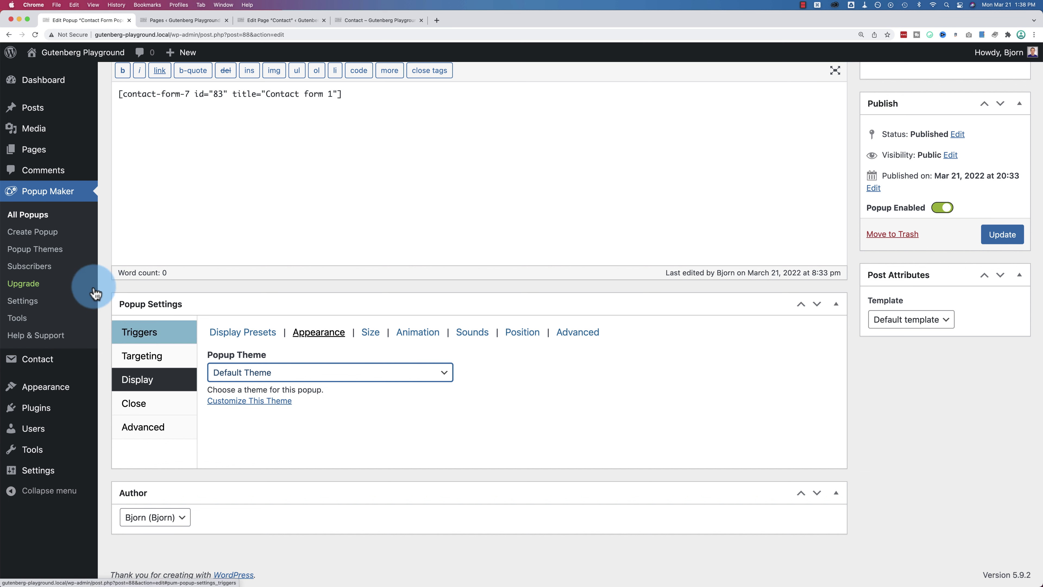
pyautogui.keyDown('super'); pyautogui.click(39, 253); pyautogui.keyUp('super')
# Recheck the popup's theme list, then open the Light Box theme for editing
pyautogui.click(180, 21)
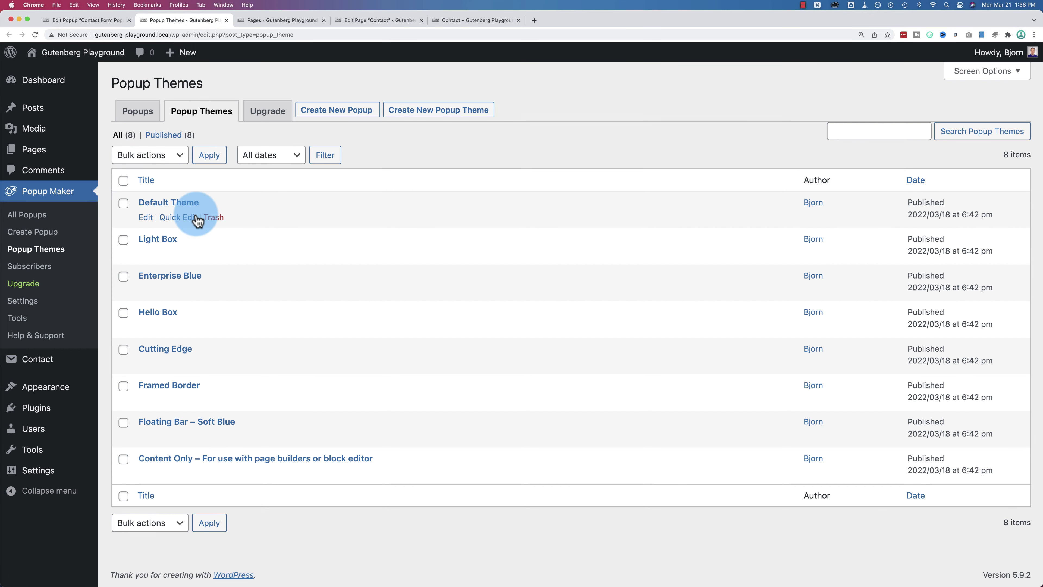
pyautogui.click(93, 19)
pyautogui.click(233, 371)
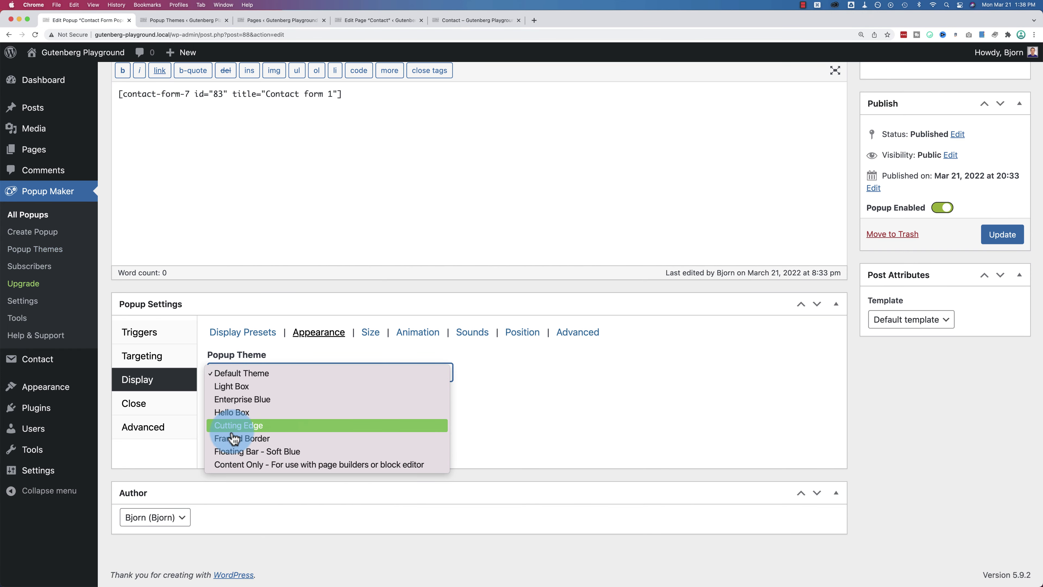
pyautogui.click(185, 26)
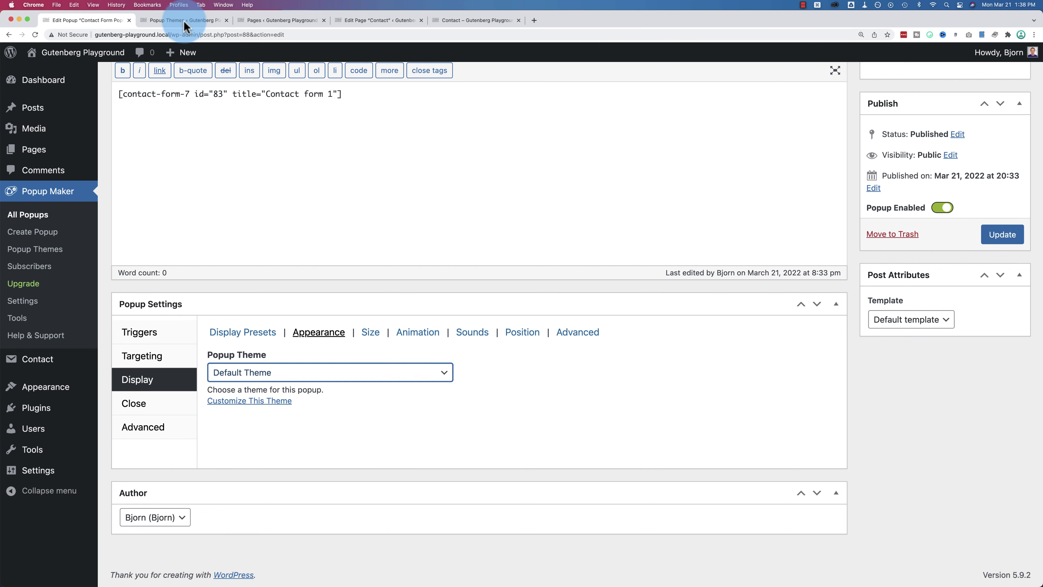
pyautogui.click(170, 23)
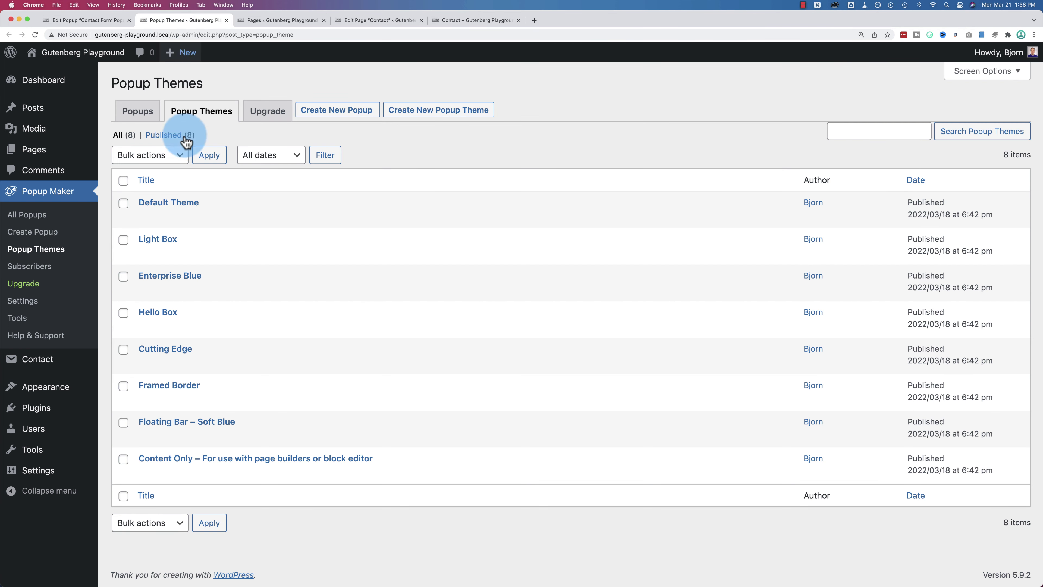
pyautogui.click(182, 275)
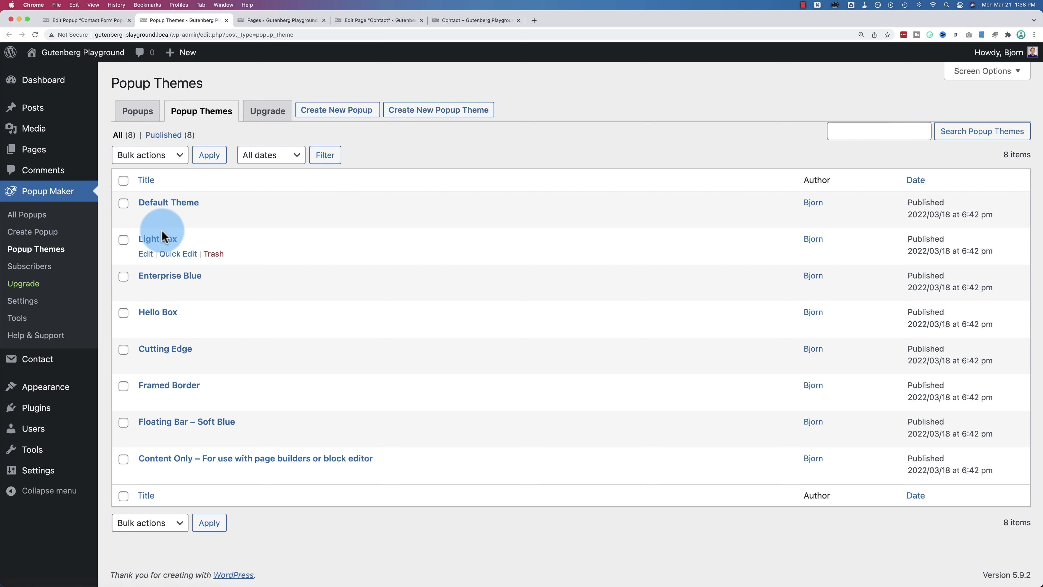
pyautogui.click(145, 255)
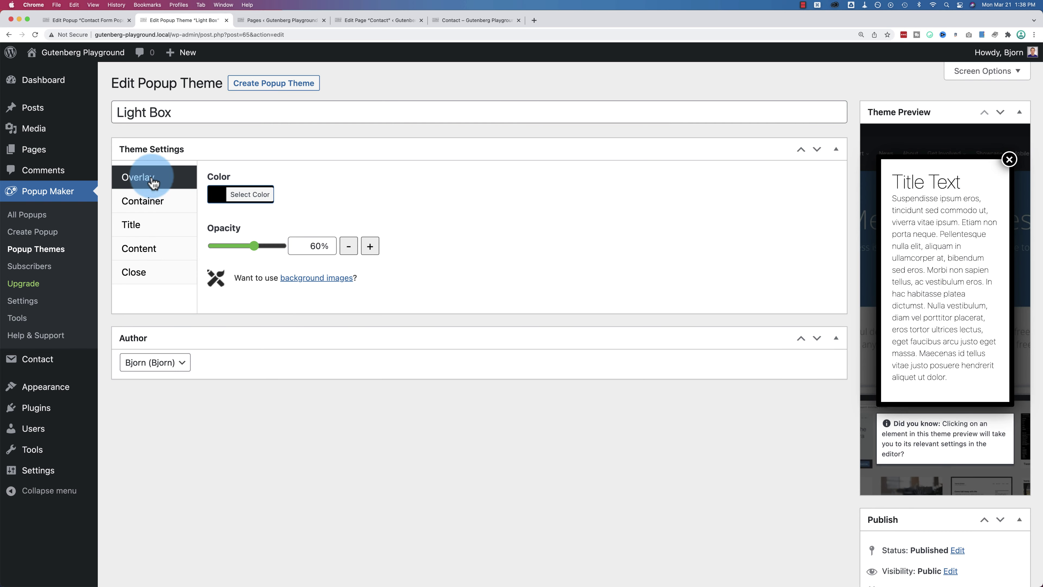
# Review the Light Box container padding, background, border, shadow, and title font and text shadow settings
pyautogui.click(155, 202)
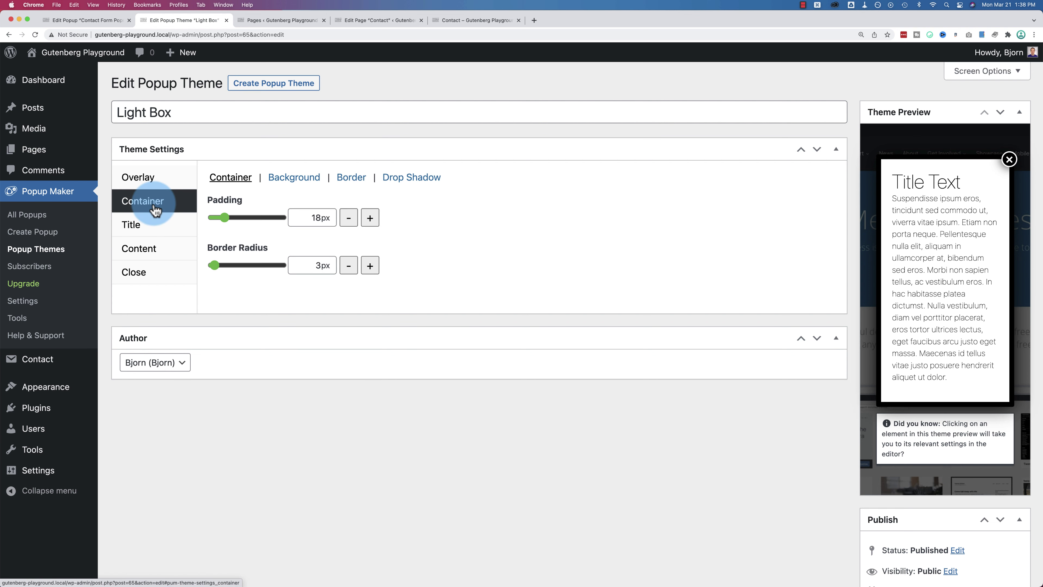
pyautogui.click(298, 181)
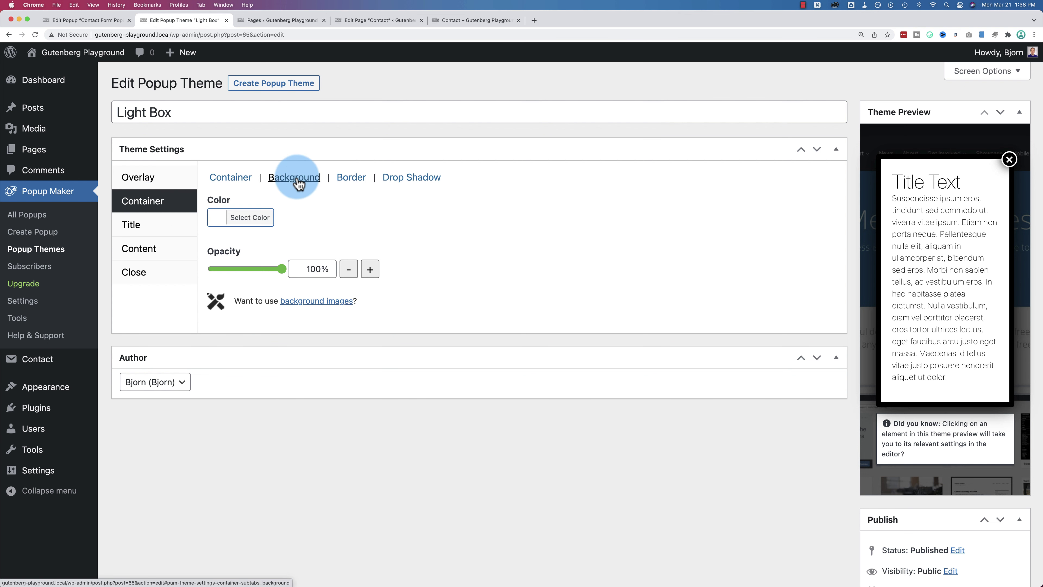
pyautogui.click(348, 181)
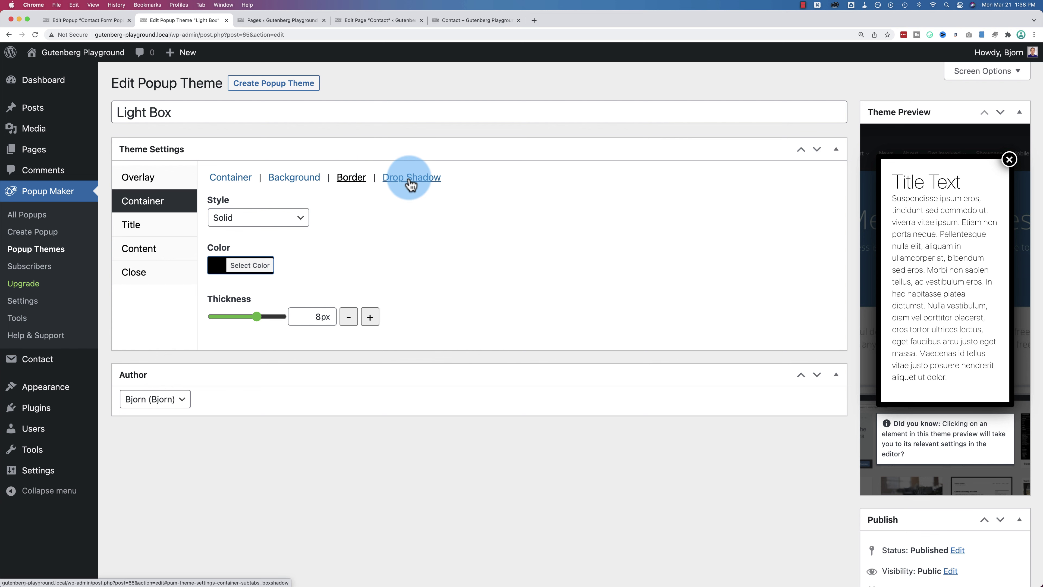
pyautogui.click(409, 180)
pyautogui.click(163, 227)
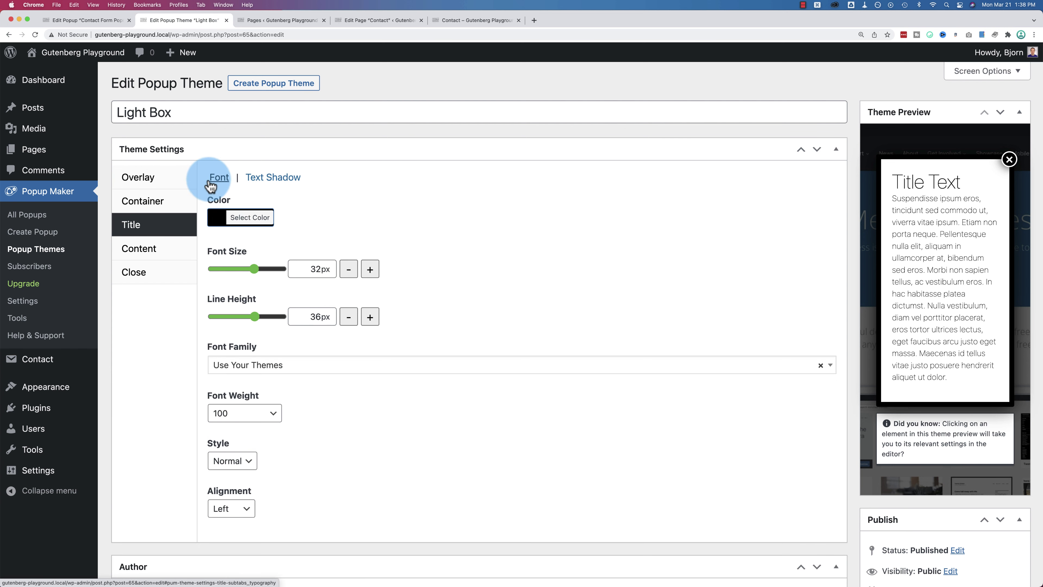
pyautogui.click(267, 186)
# Review the content font and all close button settings: size, background, font, border, shadows
pyautogui.click(153, 248)
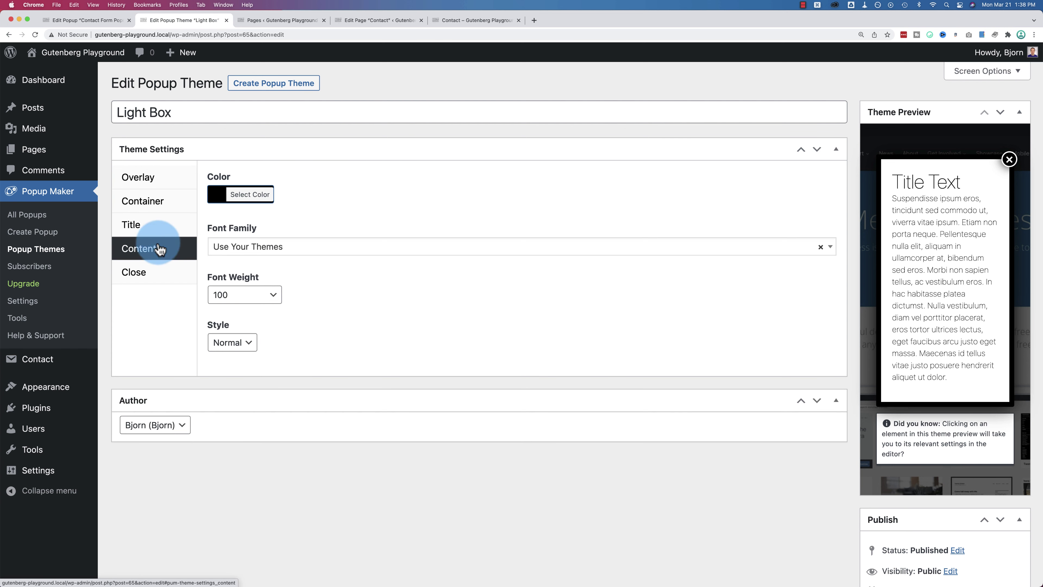
pyautogui.click(160, 273)
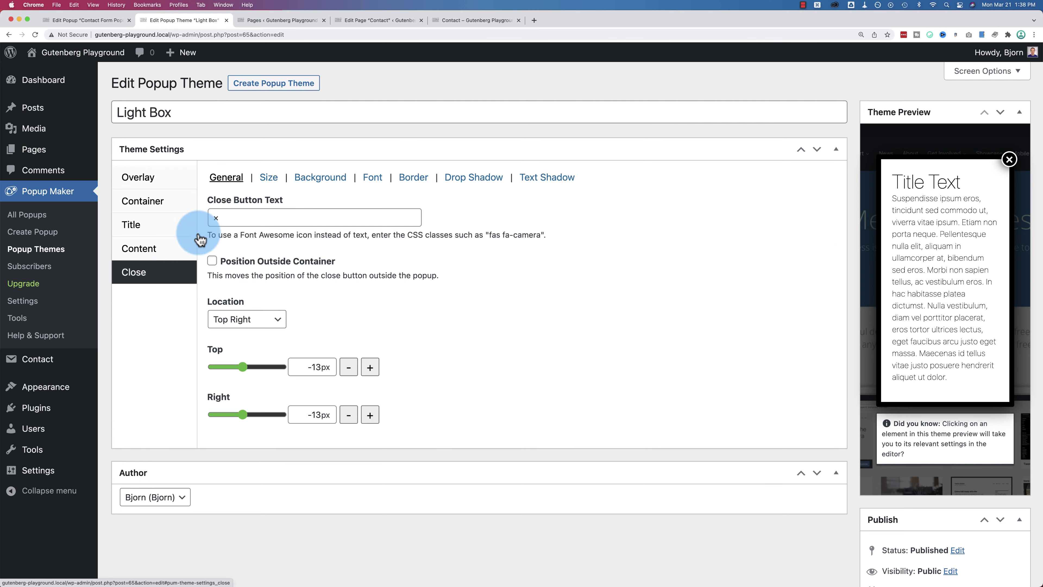
pyautogui.click(269, 180)
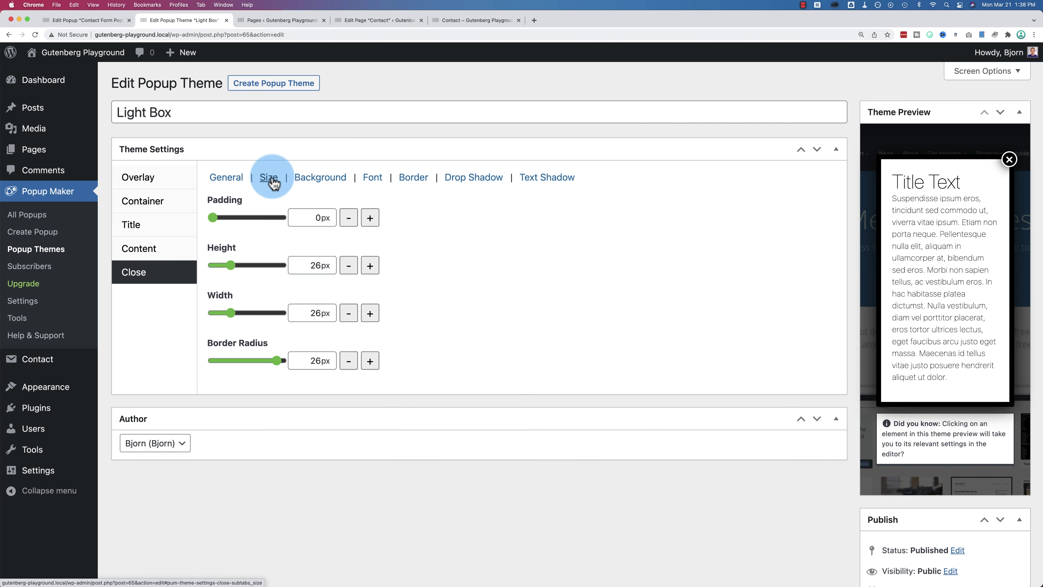
pyautogui.click(322, 181)
pyautogui.click(373, 183)
pyautogui.click(413, 179)
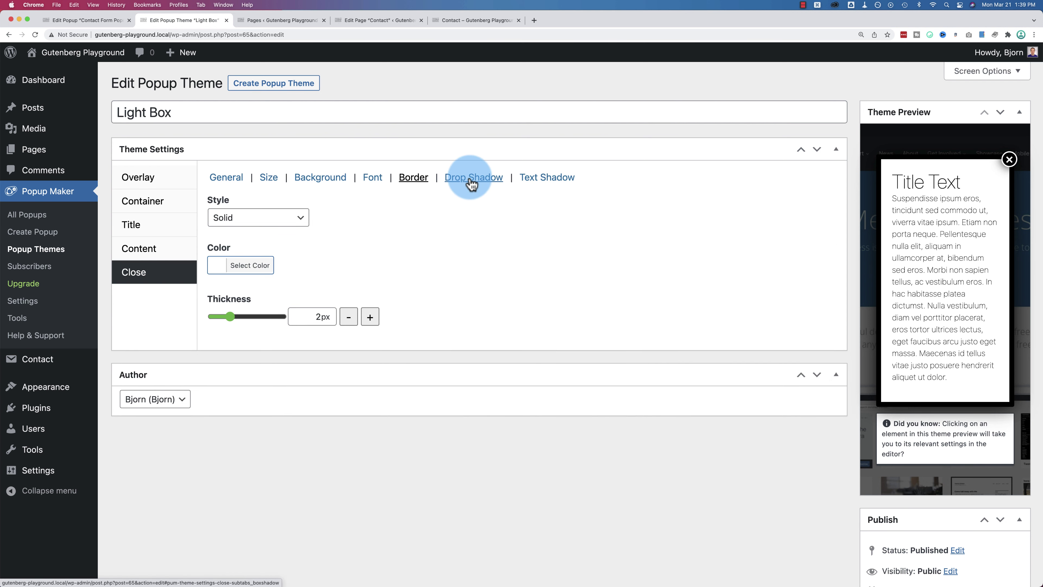
pyautogui.click(471, 180)
pyautogui.click(541, 181)
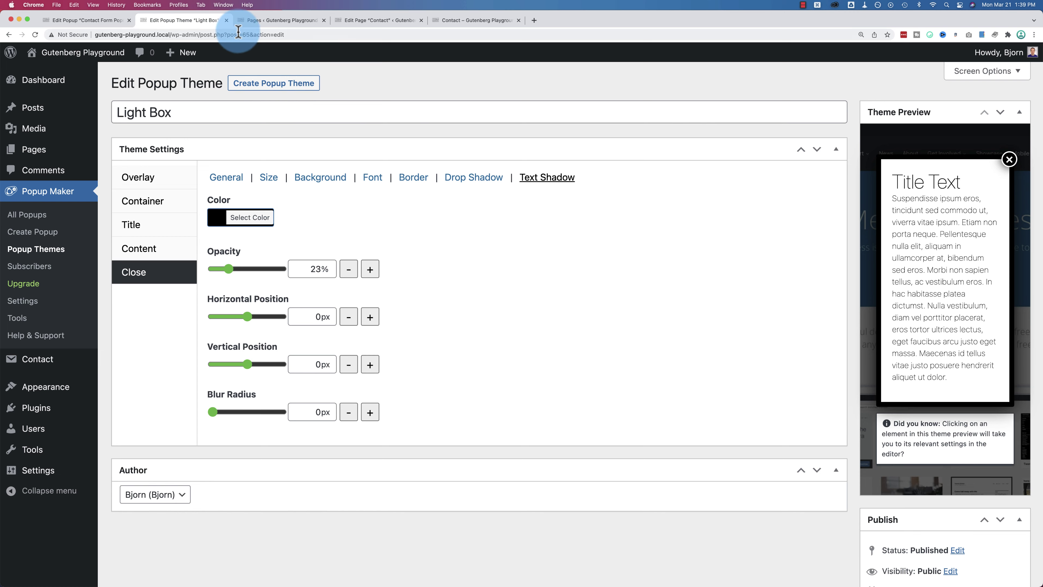
# Back in the popup editor, set the Animation Type to Fade and Slide
pyautogui.click(226, 20)
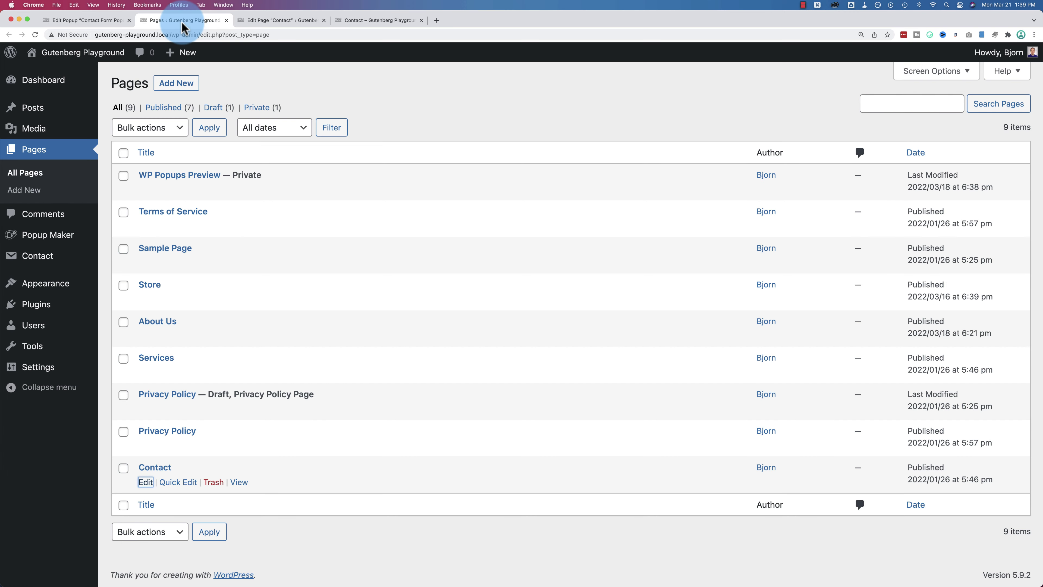
pyautogui.click(94, 21)
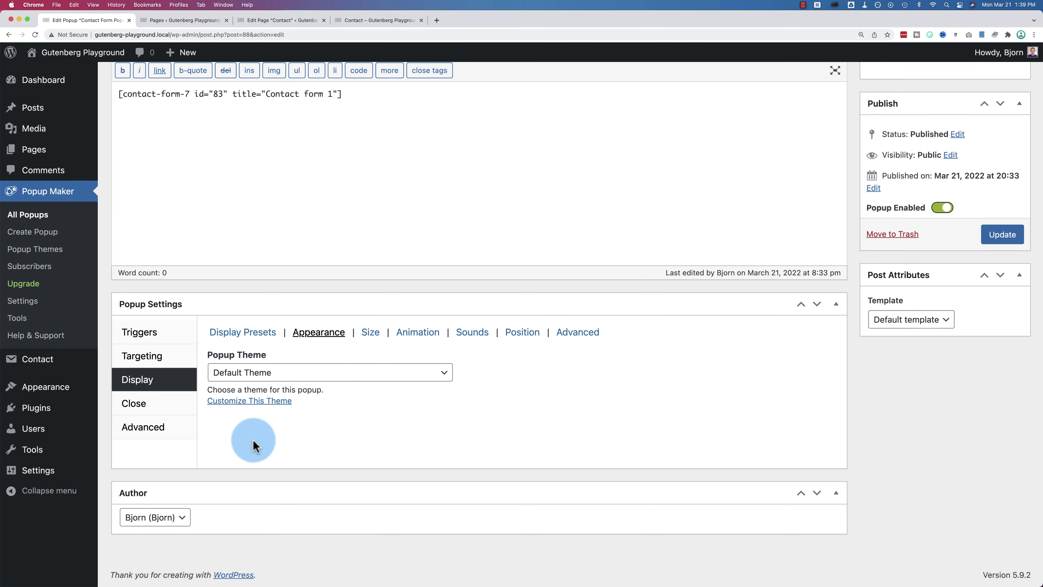
pyautogui.click(416, 334)
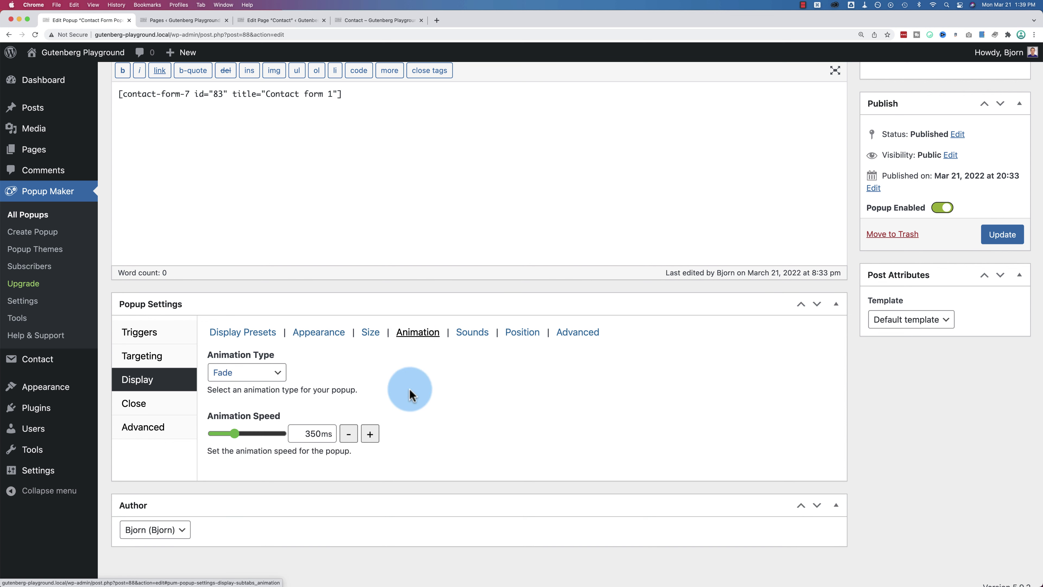
pyautogui.click(262, 374)
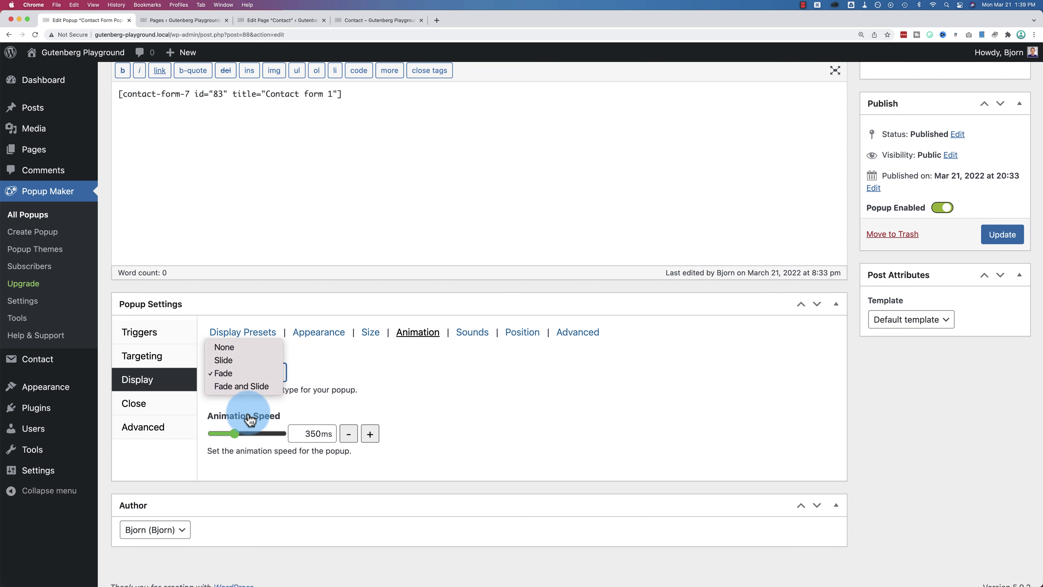
pyautogui.click(246, 386)
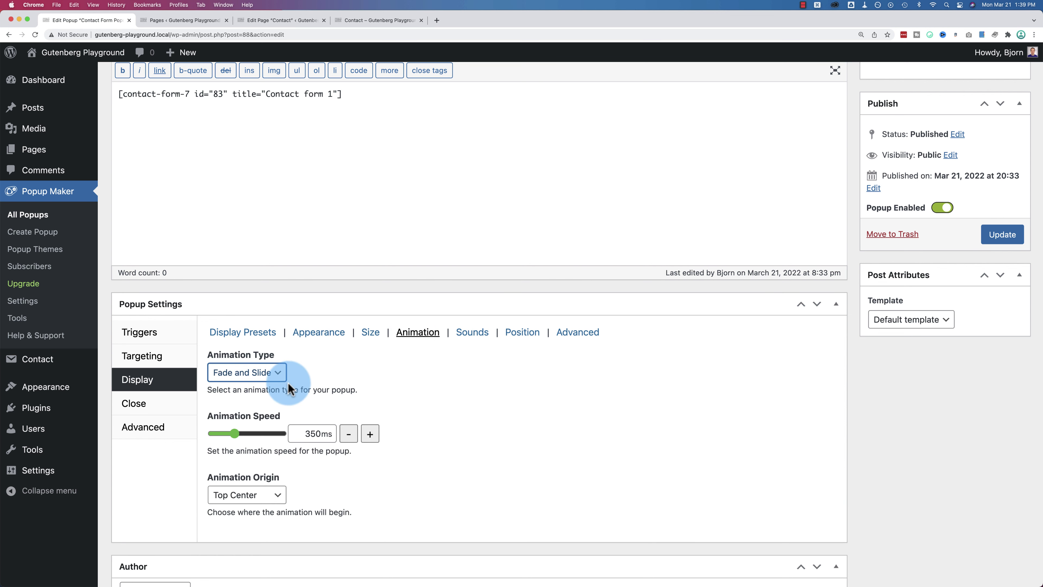
# Leave the opening sound at None and view the Position and Advanced display options
pyautogui.click(472, 332)
pyautogui.click(272, 369)
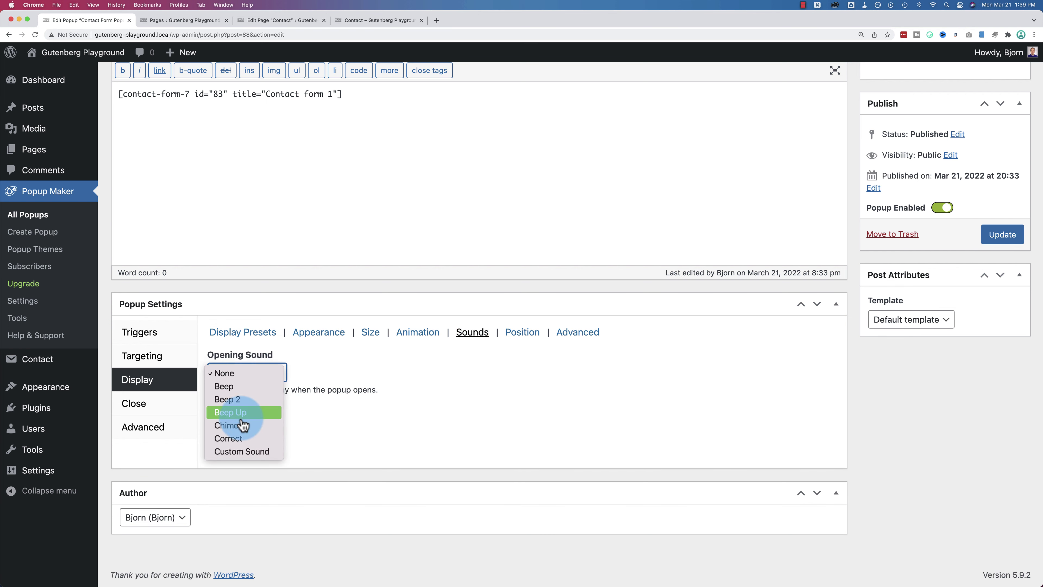
pyautogui.click(499, 362)
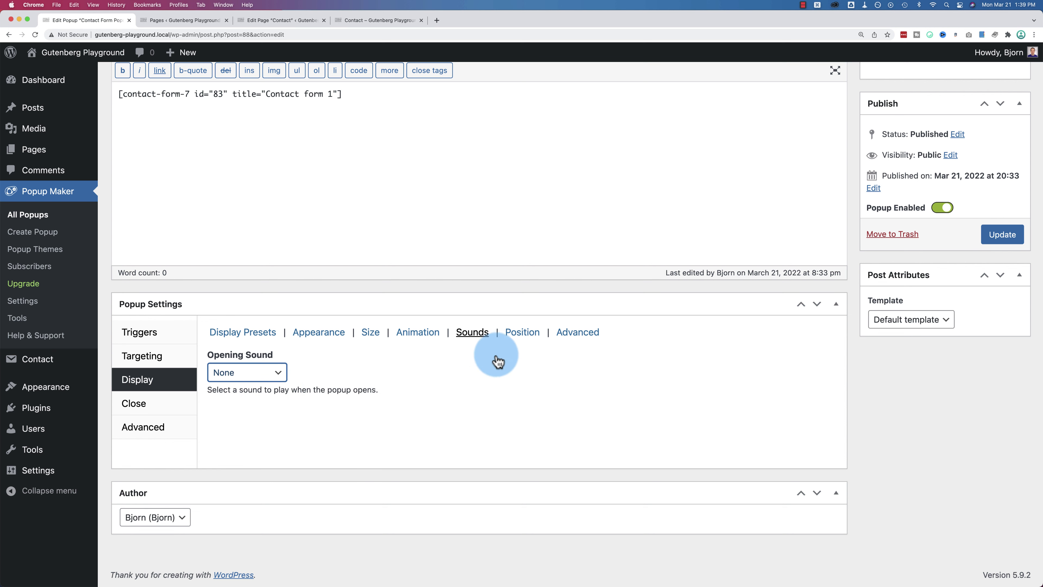
pyautogui.click(525, 336)
pyautogui.click(576, 341)
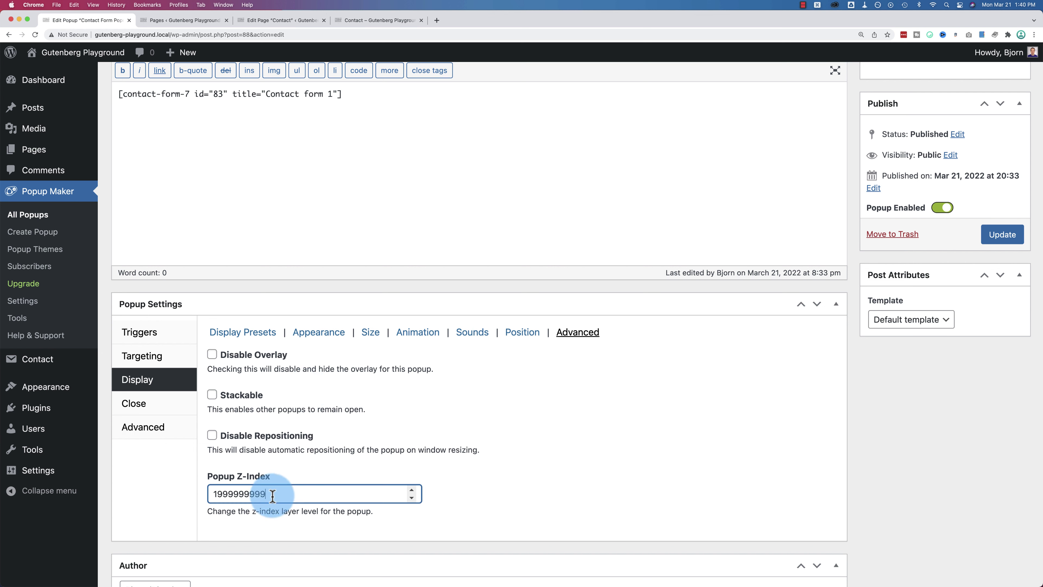
pyautogui.moveTo(272, 495); pyautogui.dragTo(249, 498)
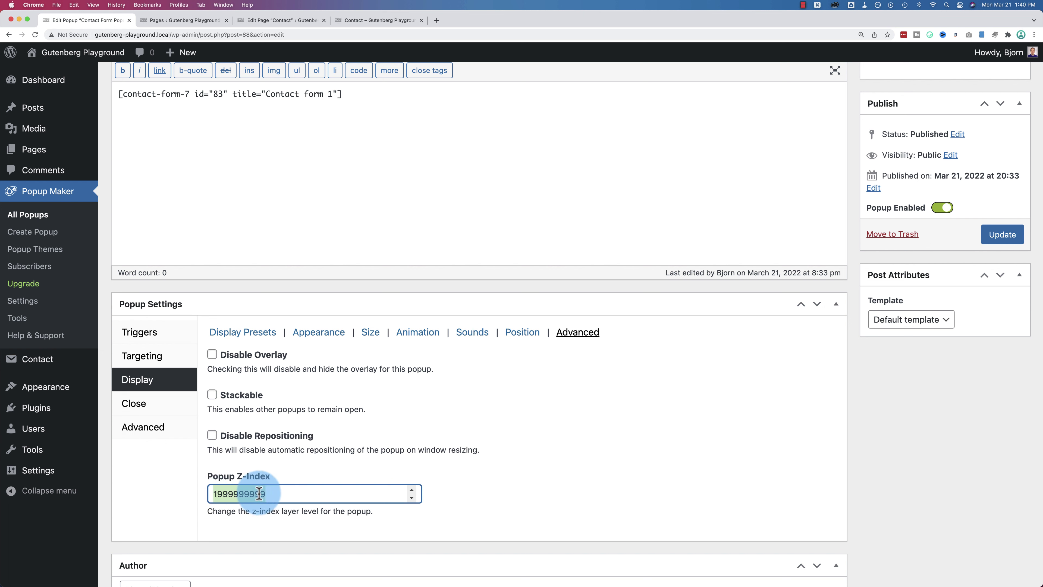
pyautogui.moveTo(255, 493); pyautogui.dragTo(232, 495)
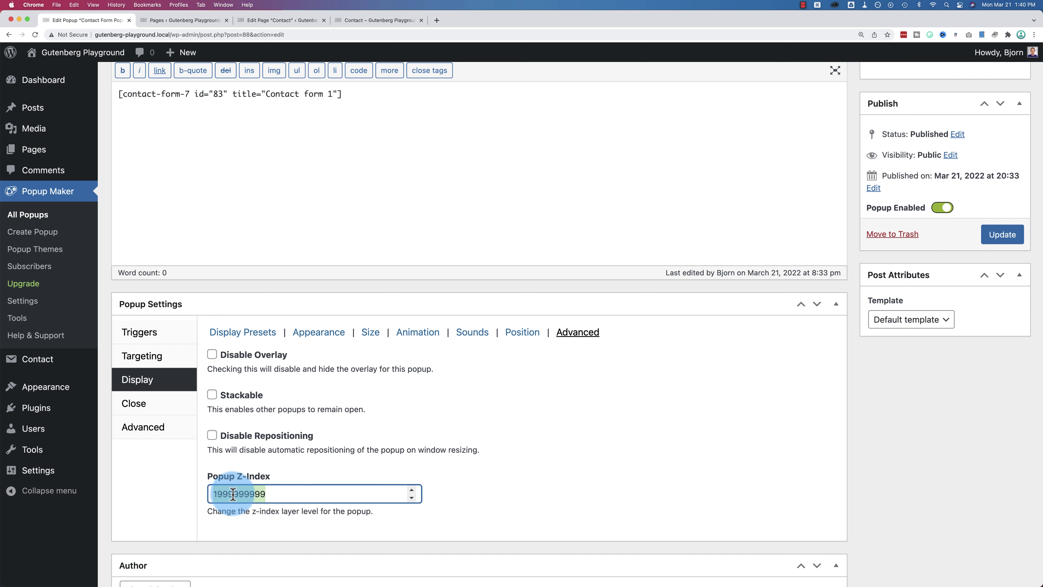
pyautogui.click(155, 427)
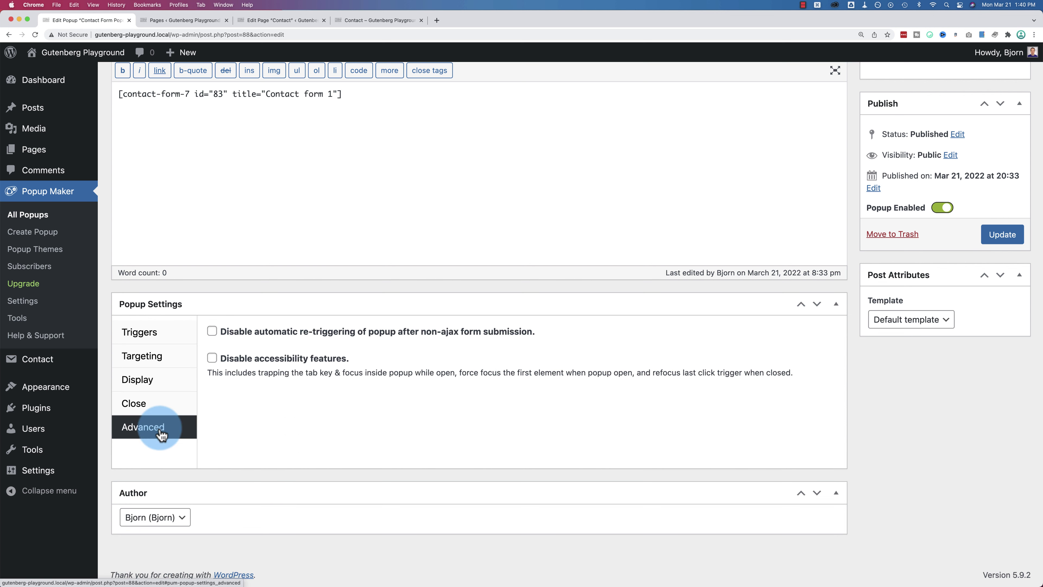
# Review the Close tab's Form Submission and Alternate Methods options, then show the Advanced settings
pyautogui.click(151, 404)
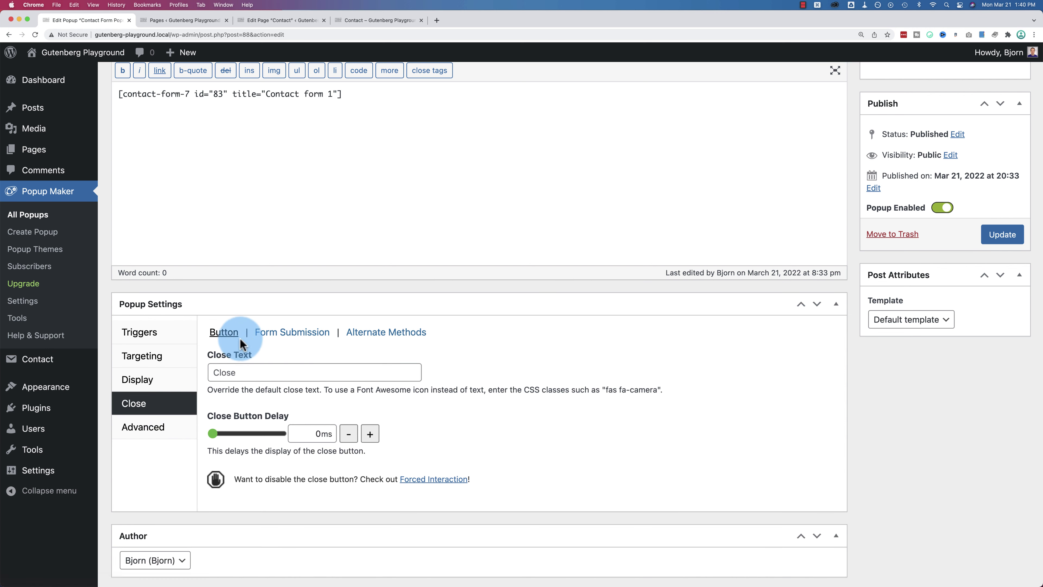
pyautogui.click(298, 334)
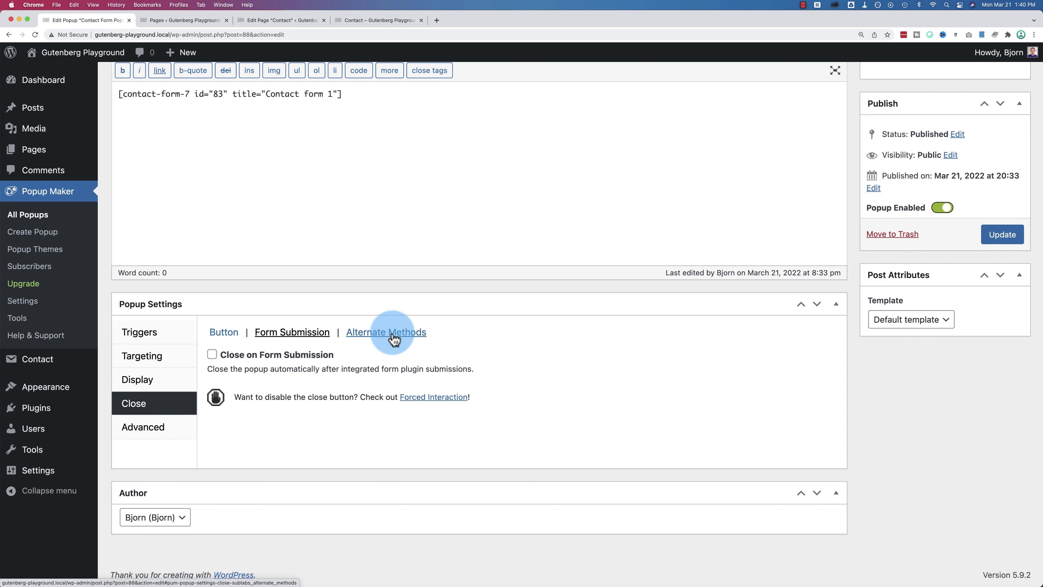
pyautogui.click(394, 338)
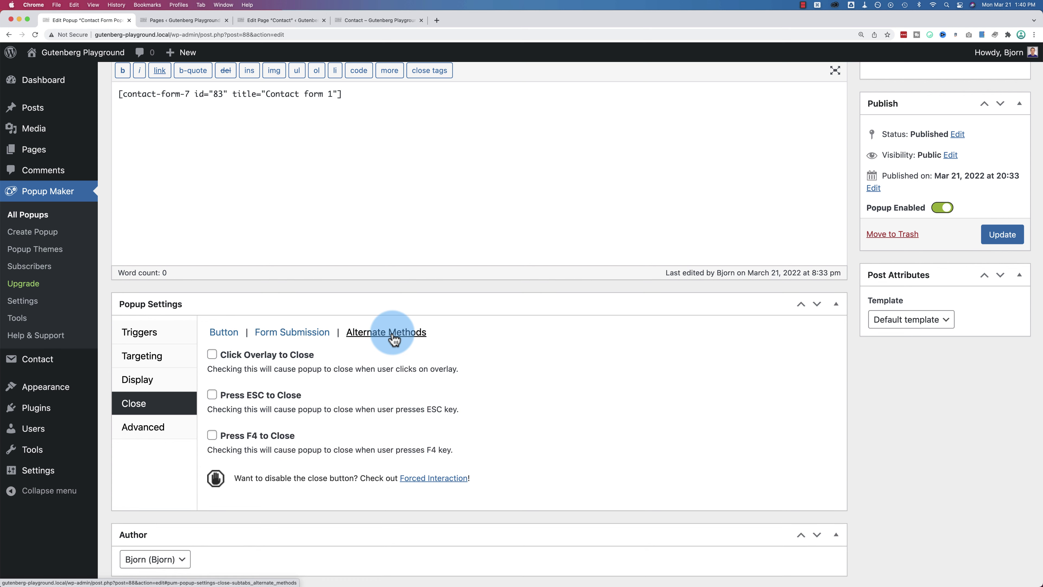
pyautogui.click(154, 428)
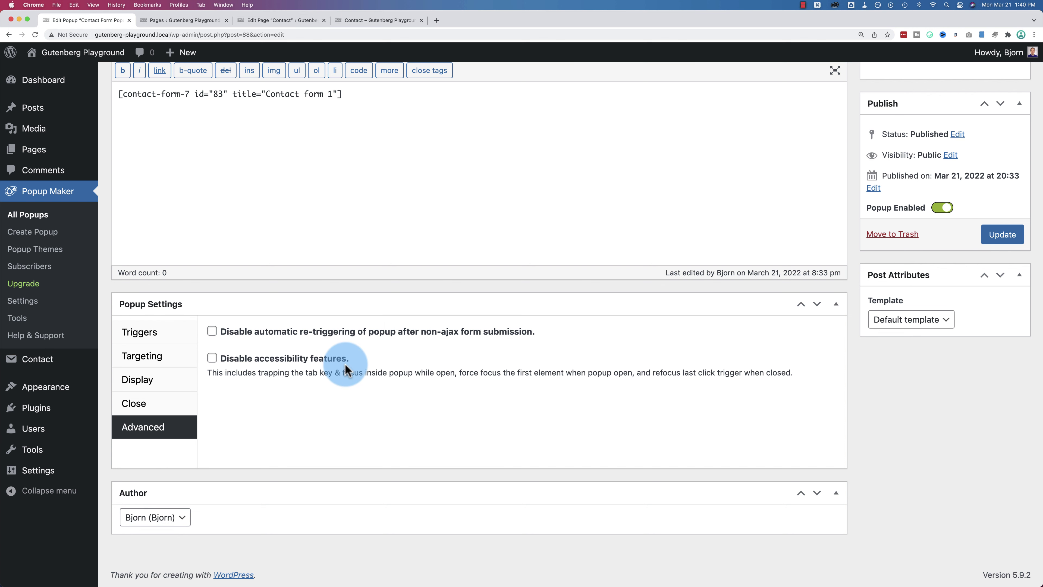
# Update the popup and test that the Contact page button opens the form popup
pyautogui.click(1002, 234)
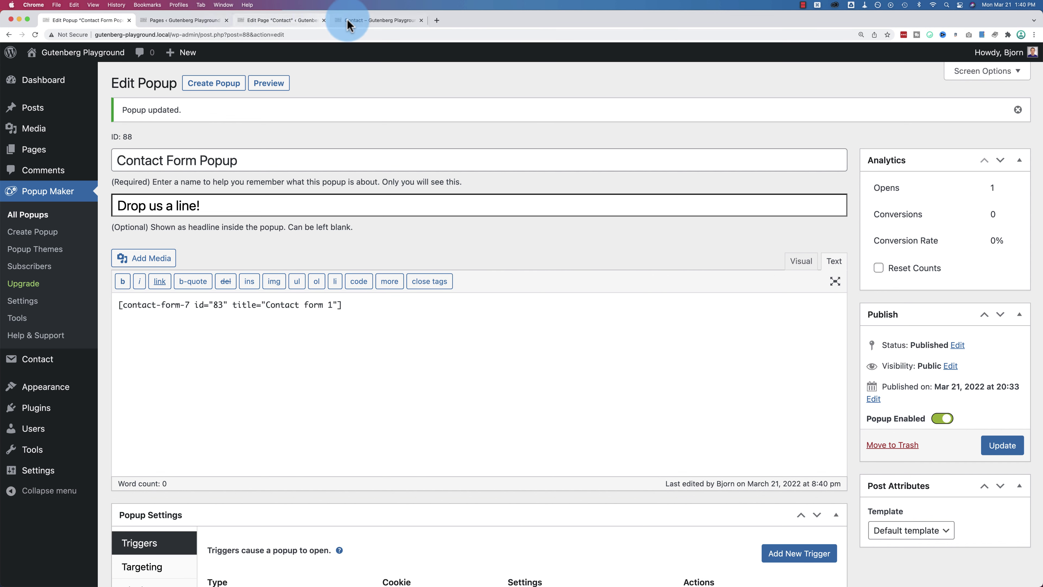
pyautogui.click(358, 22)
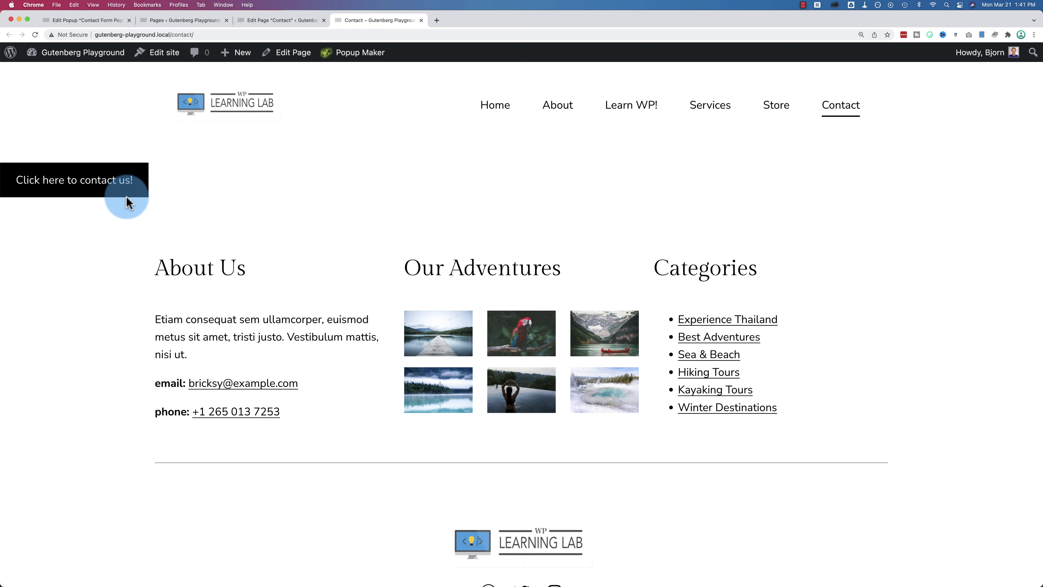
pyautogui.click(106, 183)
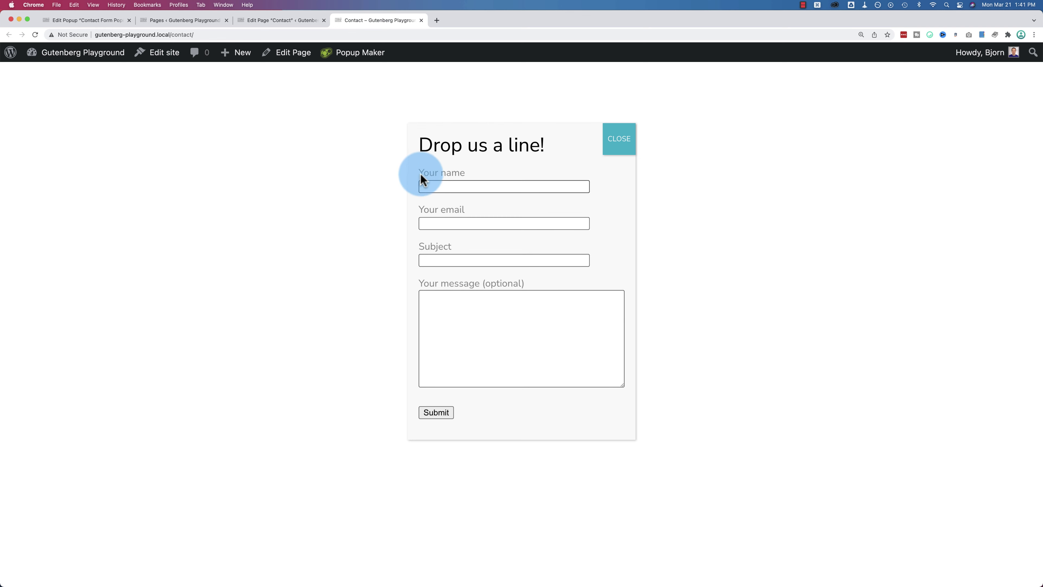
pyautogui.moveTo(420, 175); pyautogui.dragTo(526, 370)
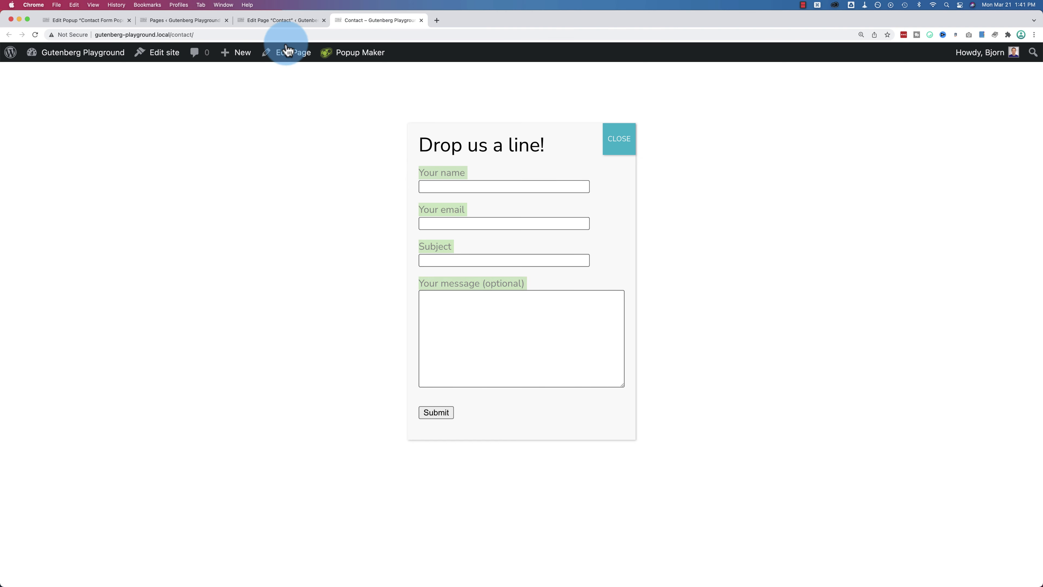
# Highlight the popup's contact form shortcode, then go to the Contact Forms list
pyautogui.click(103, 24)
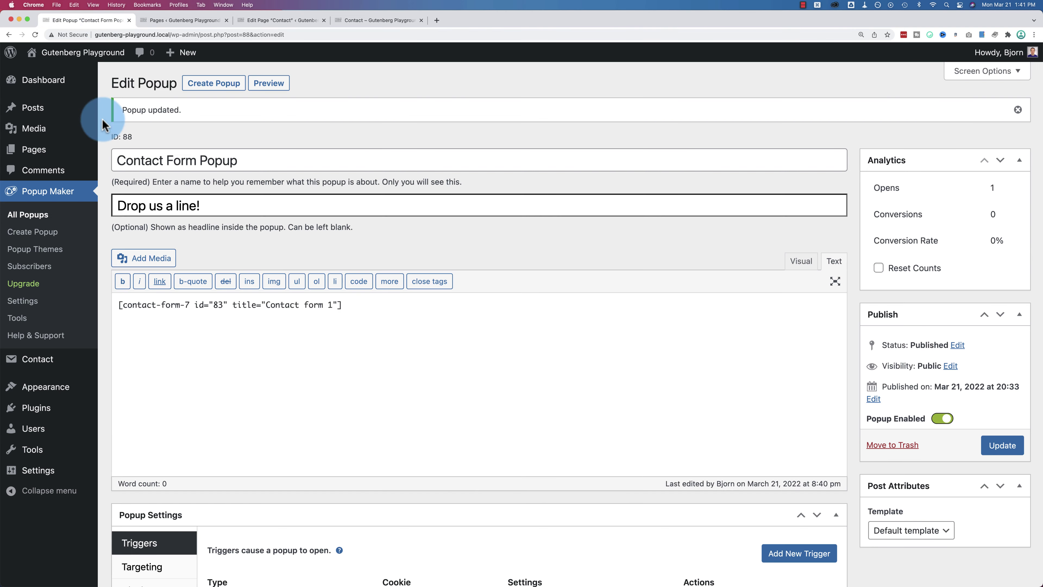
pyautogui.click(352, 311)
pyautogui.moveTo(352, 310); pyautogui.dragTo(132, 290)
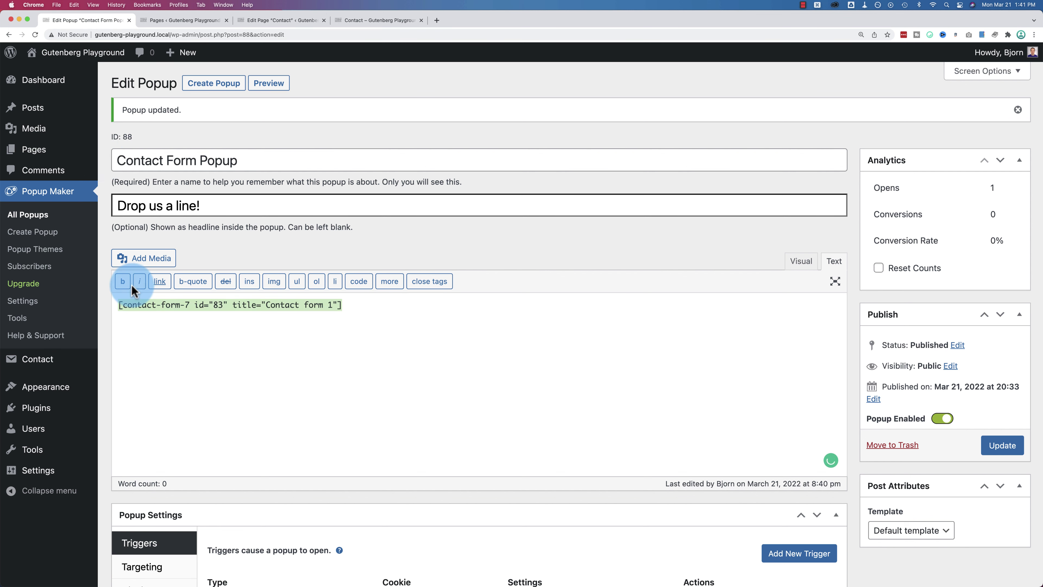
pyautogui.click(362, 20)
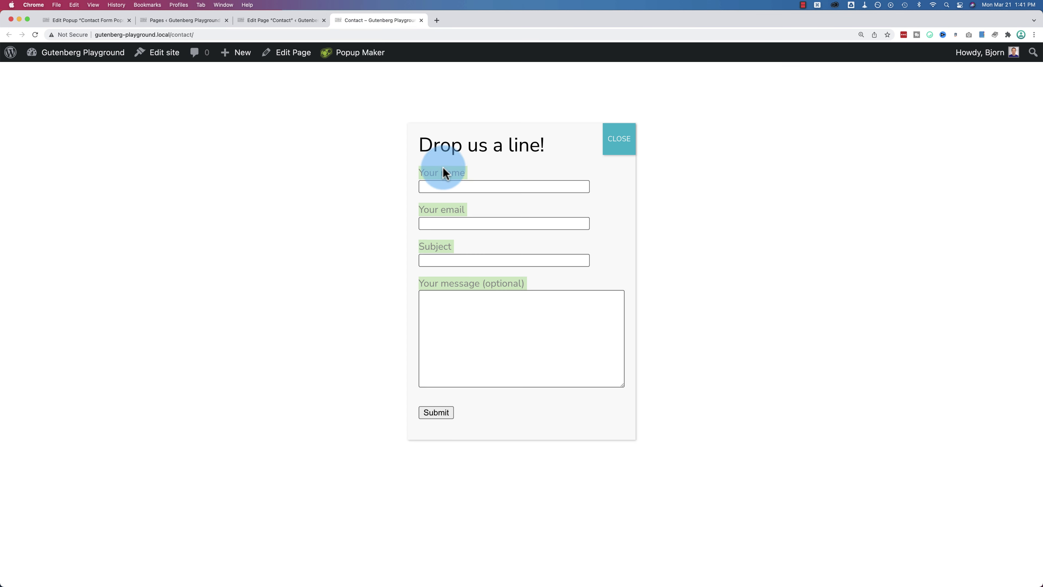
pyautogui.click(82, 21)
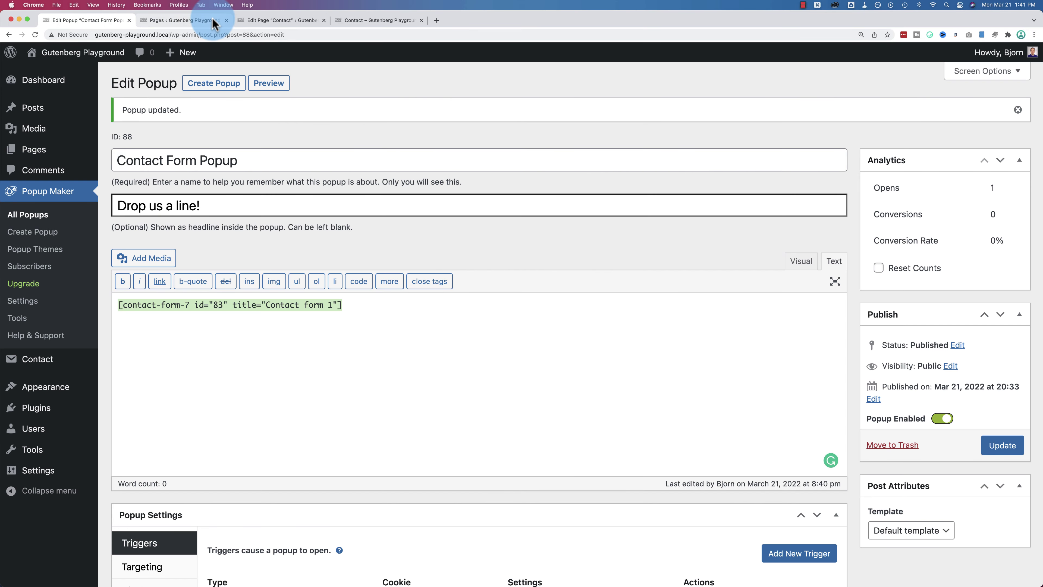
pyautogui.click(25, 359)
# Edit Contact form 1 and highlight its name, email, subject and message template markup
pyautogui.moveTo(205, 349)
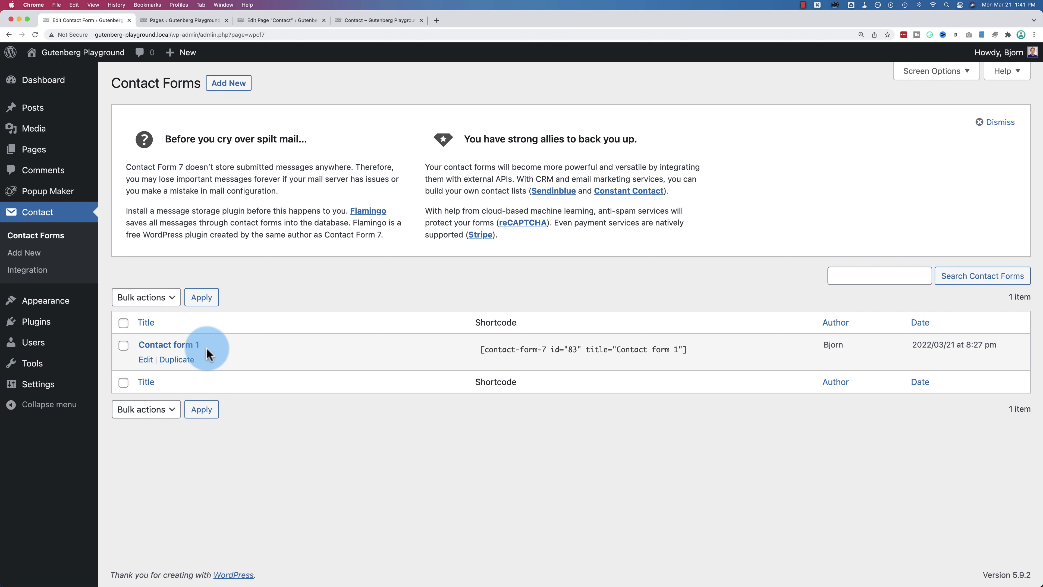
pyautogui.click(145, 360)
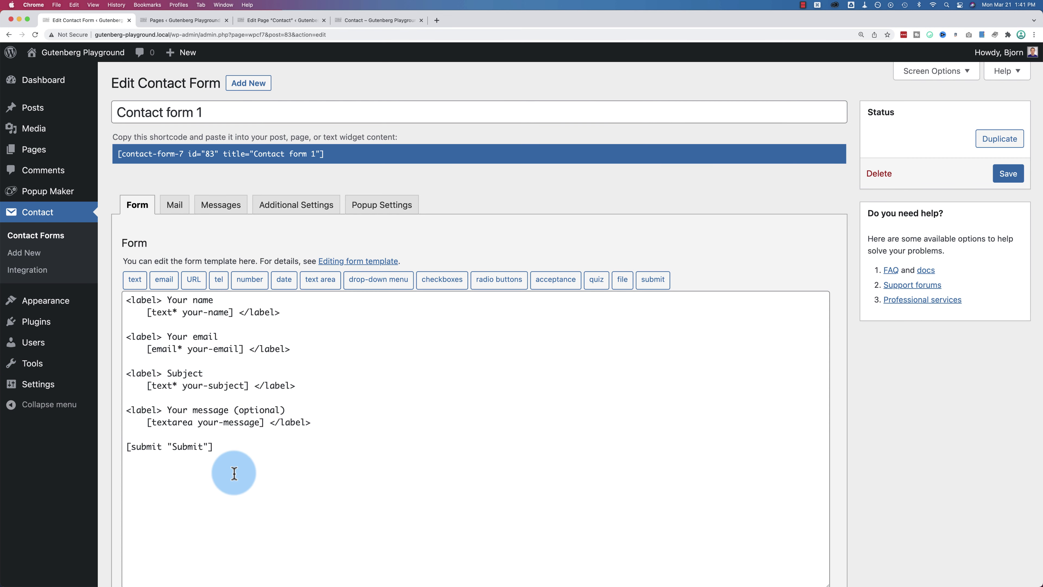
pyautogui.moveTo(232, 473); pyautogui.dragTo(119, 301)
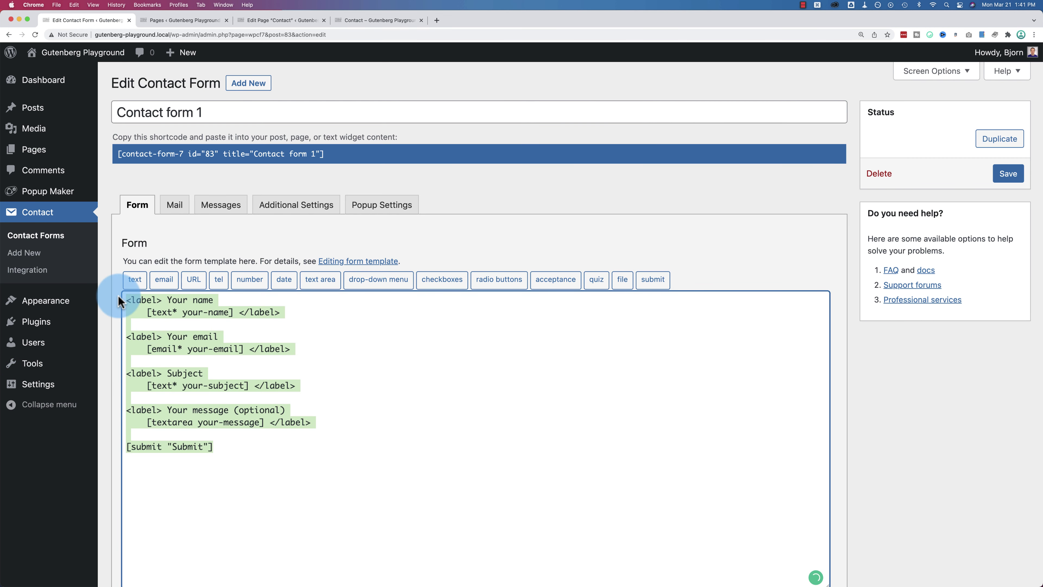